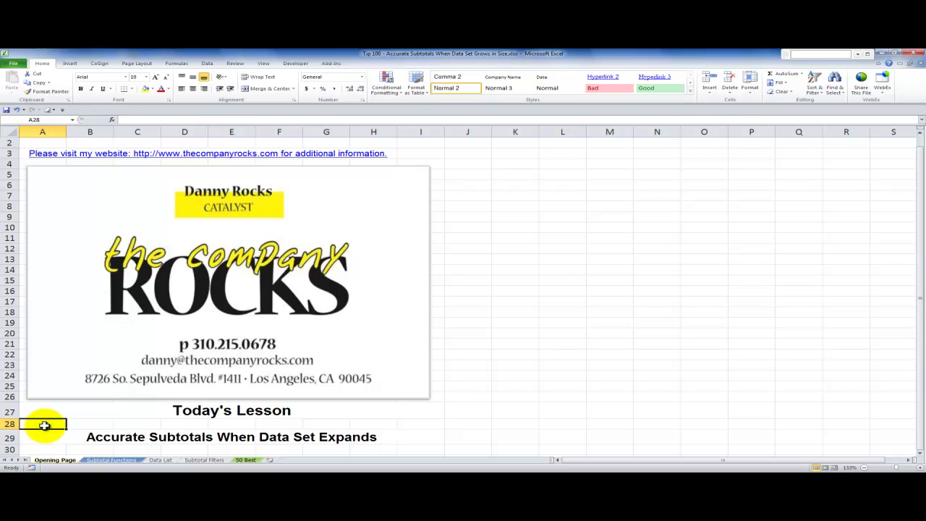
Switch from the opening page to the worksheet with the monthly product sales list and its subtotal formulas.
{"action": "left_click", "coordinate": [45, 436]}
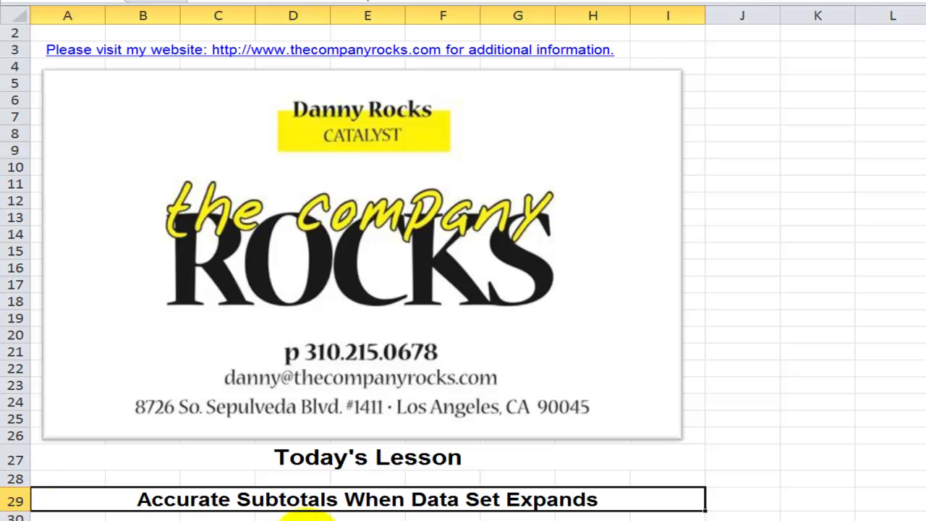
{"action": "left_click", "coordinate": [302, 515]}
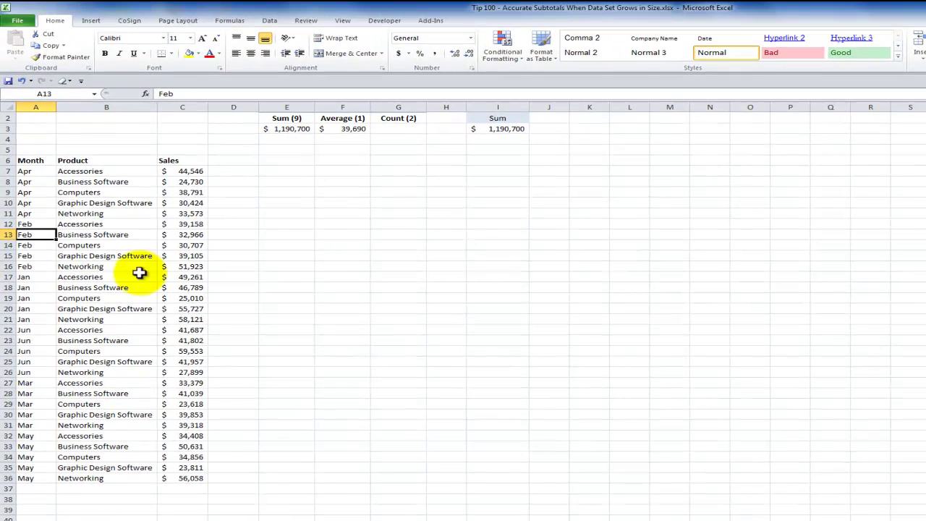
{"action": "left_click", "coordinate": [129, 232]}
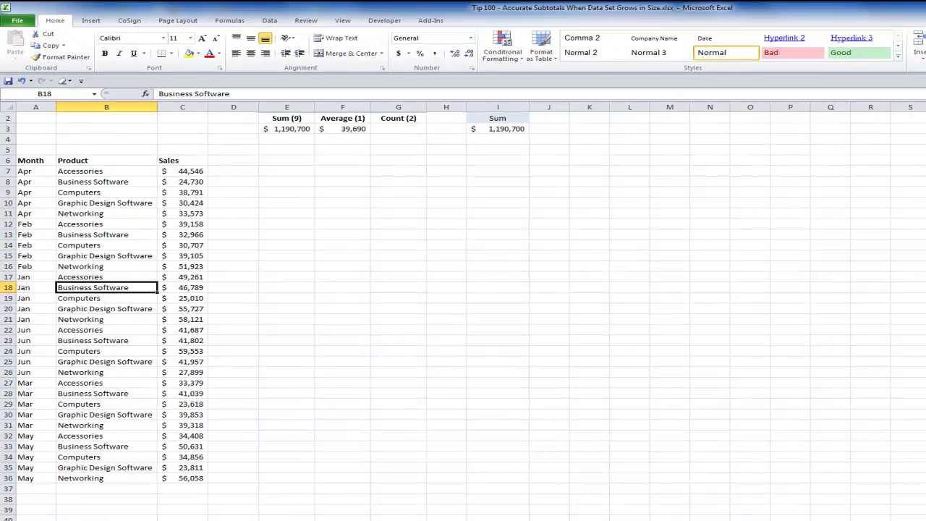
{"action": "scroll", "coordinate": [648, 141], "scroll_direction": "up", "scroll_amount": 1}
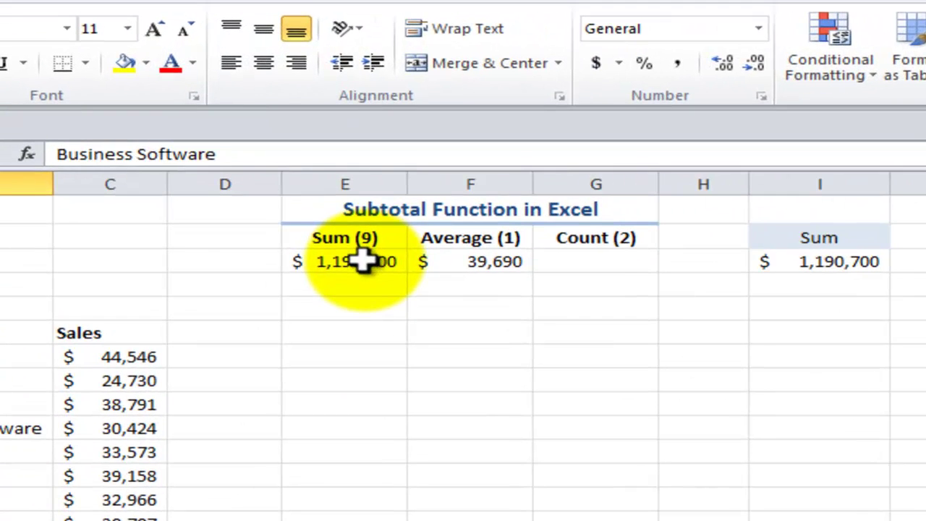
Inspect the SUBTOTAL formula and its arguments in cell E3 under Sum (9).
{"action": "left_click", "coordinate": [294, 141]}
{"action": "double_click", "coordinate": [362, 261]}
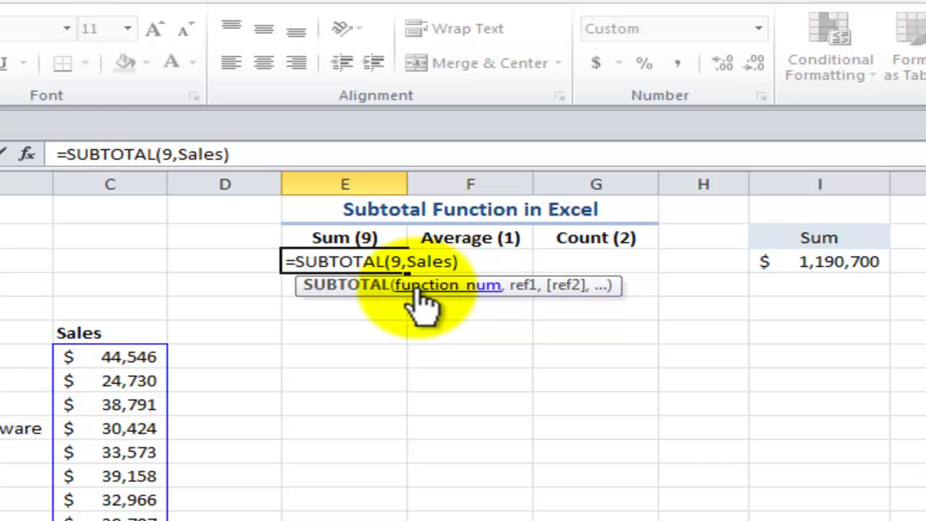
{"action": "key", "text": "ctrl+Return"}
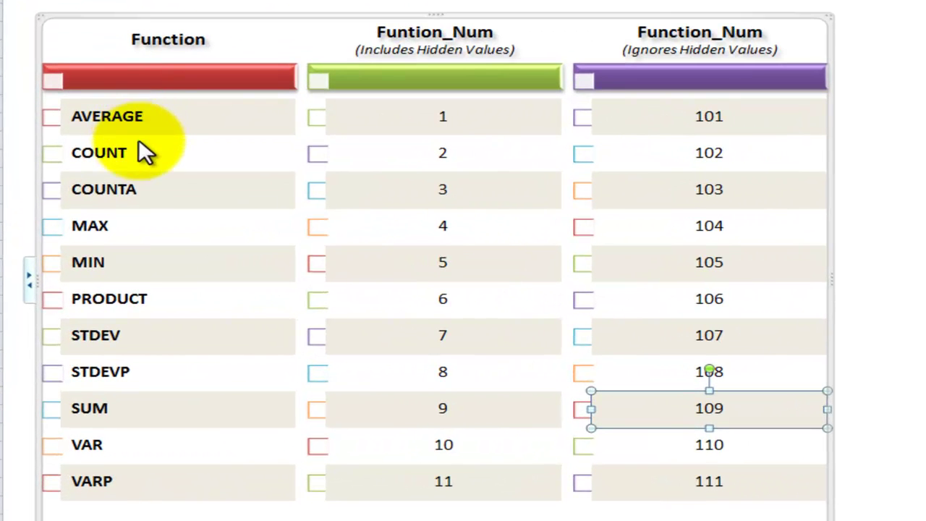
Look up SUM and its function number that includes hidden values in the SUBTOTAL function reference table.
{"action": "left_click", "coordinate": [160, 403]}
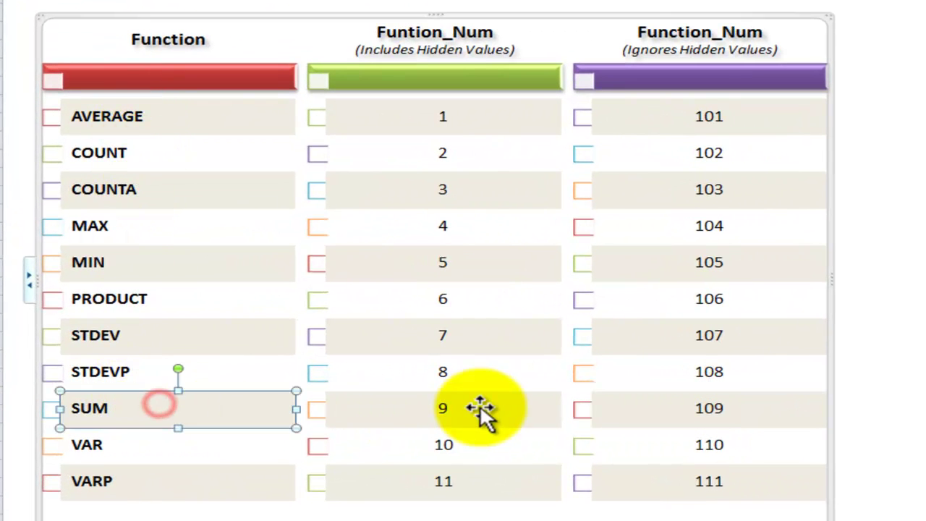
{"action": "left_click", "coordinate": [479, 405]}
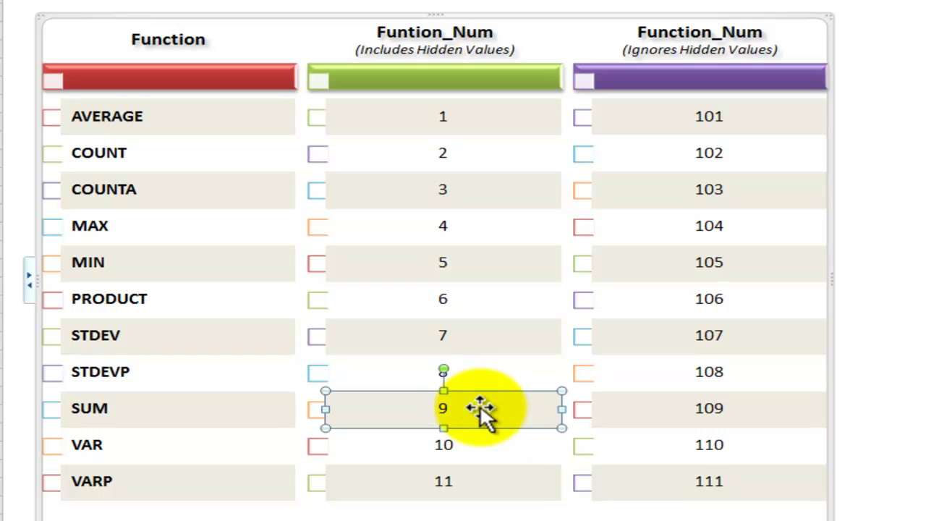
{"action": "key", "text": "Escape"}
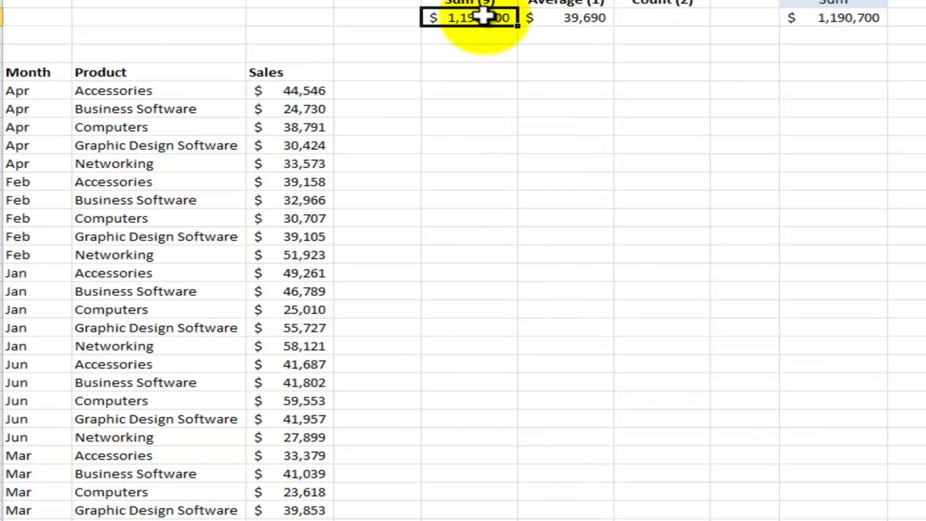
Examine which cells the Sales range in the E3 subtotal formula covers, checking C7, C36 and the empty rows below the list.
{"action": "double_click", "coordinate": [481, 20]}
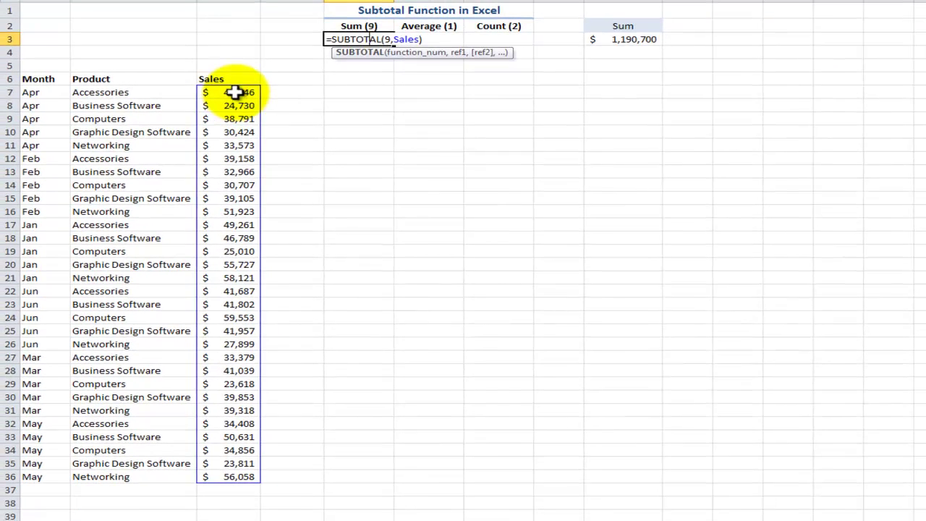
{"action": "left_click", "coordinate": [300, 90]}
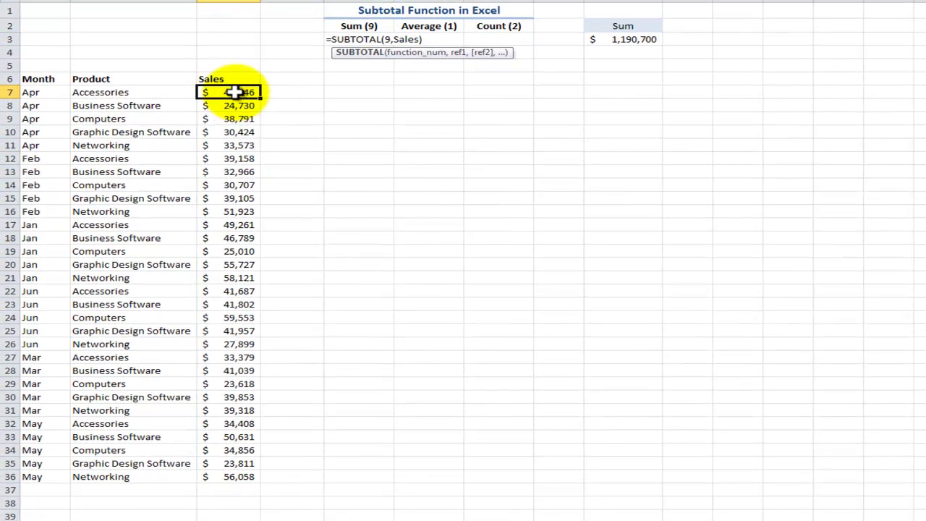
{"action": "left_click", "coordinate": [230, 474]}
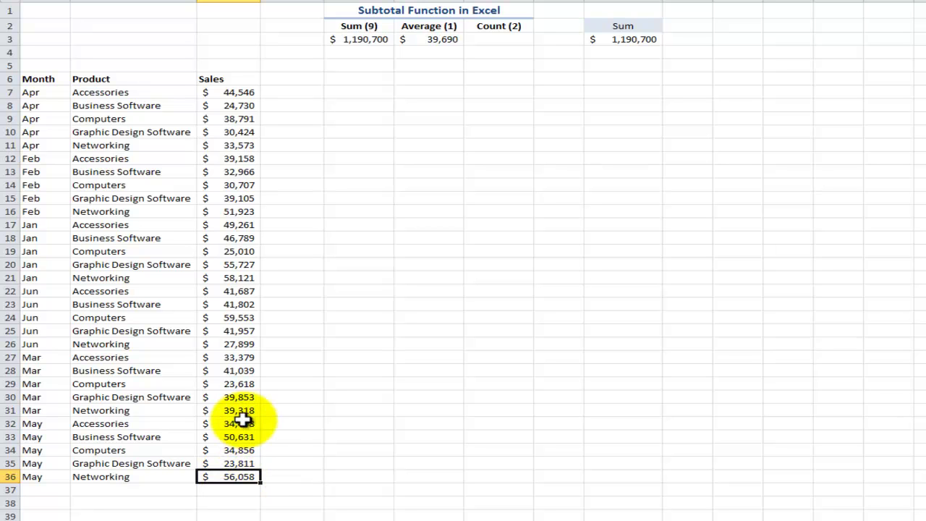
{"action": "left_click", "coordinate": [106, 489]}
{"action": "left_click_drag", "start_coordinate": [106, 489], "coordinate": [107, 500]}
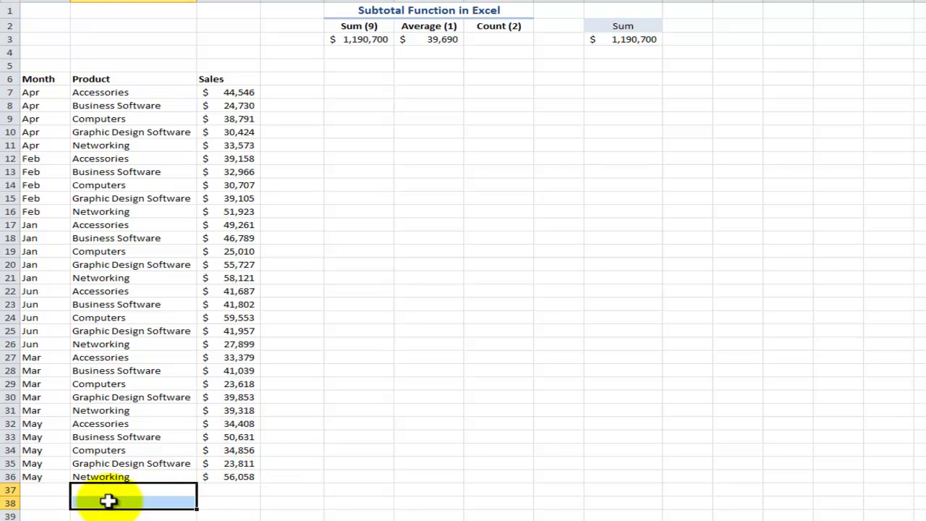
{"action": "left_click", "coordinate": [124, 397]}
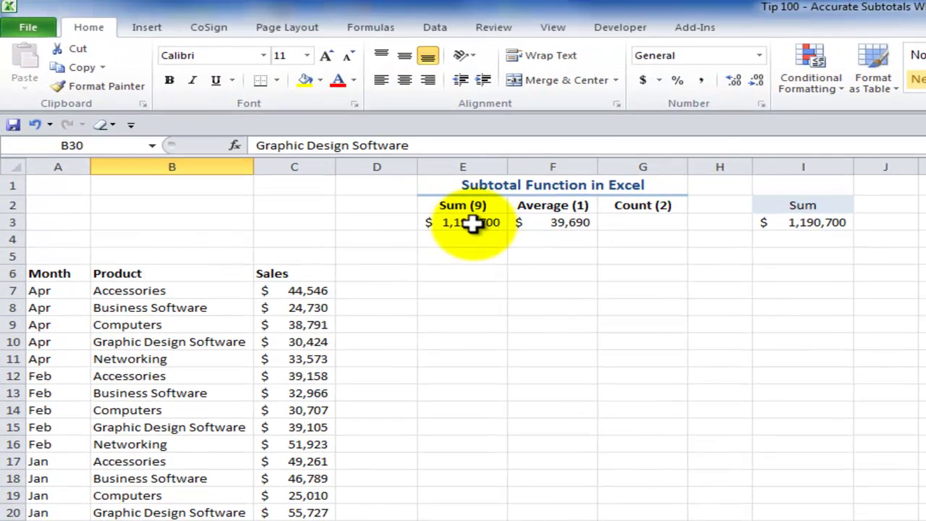
{"action": "double_click", "coordinate": [479, 217]}
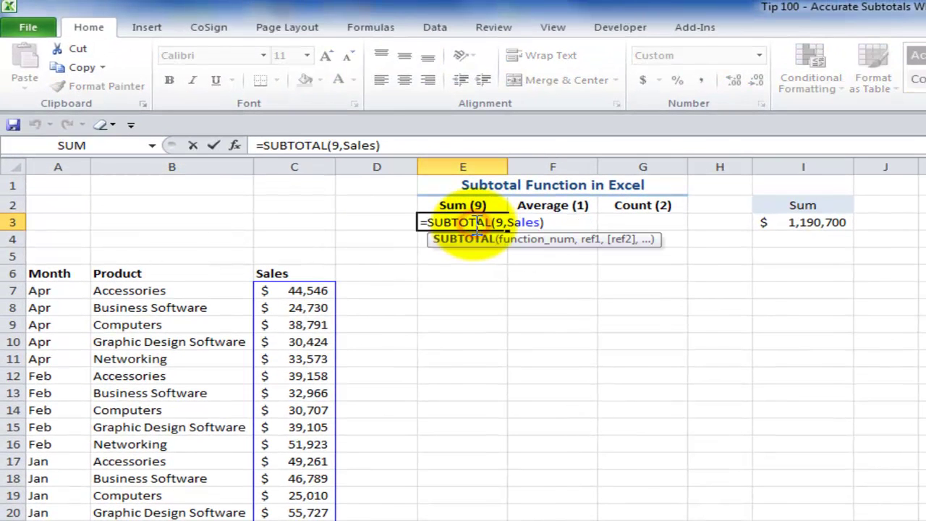
{"action": "key", "text": "Escape"}
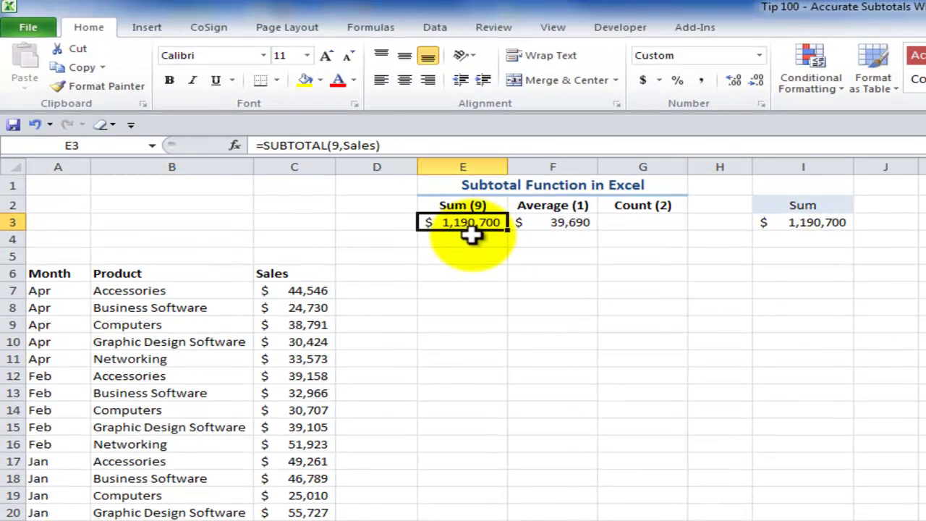
Turn on filtering for the Month, Product and Sales headers of the sales list.
{"action": "left_click", "coordinate": [161, 291]}
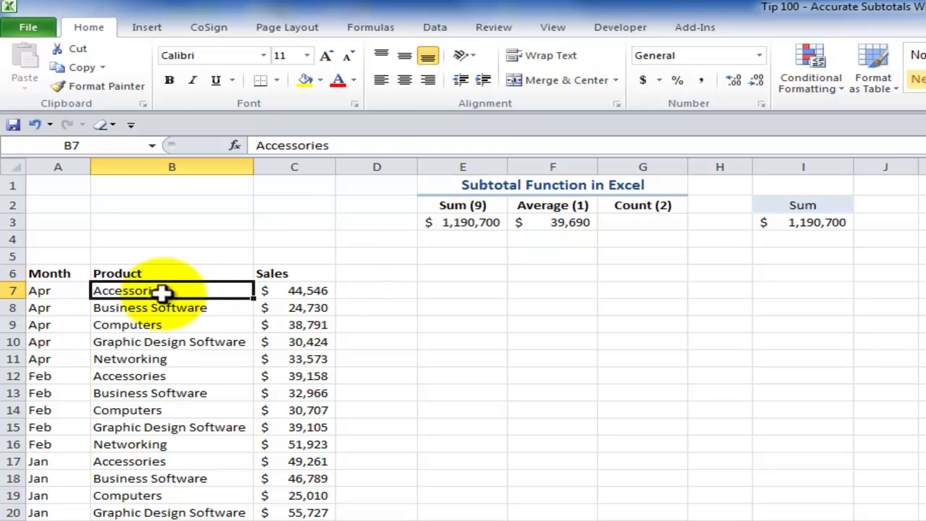
{"action": "left_click", "coordinate": [435, 30]}
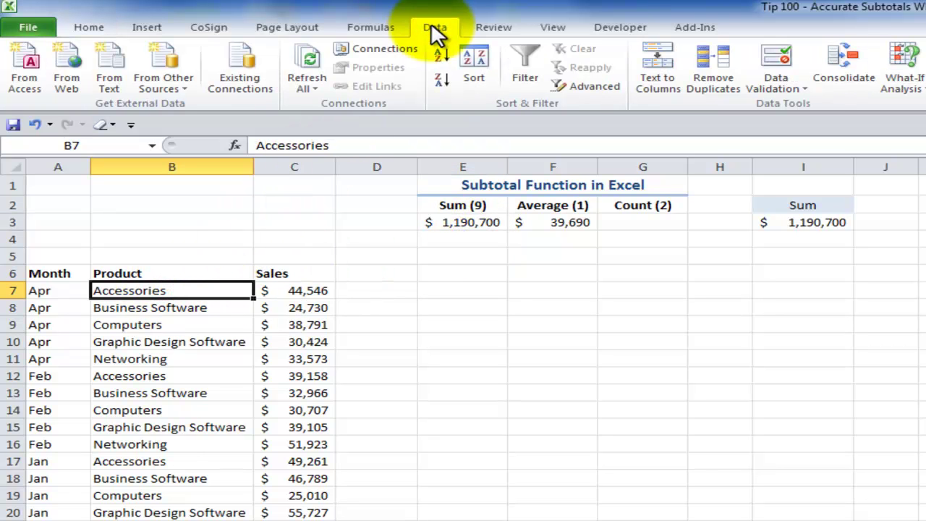
{"action": "left_click", "coordinate": [524, 73]}
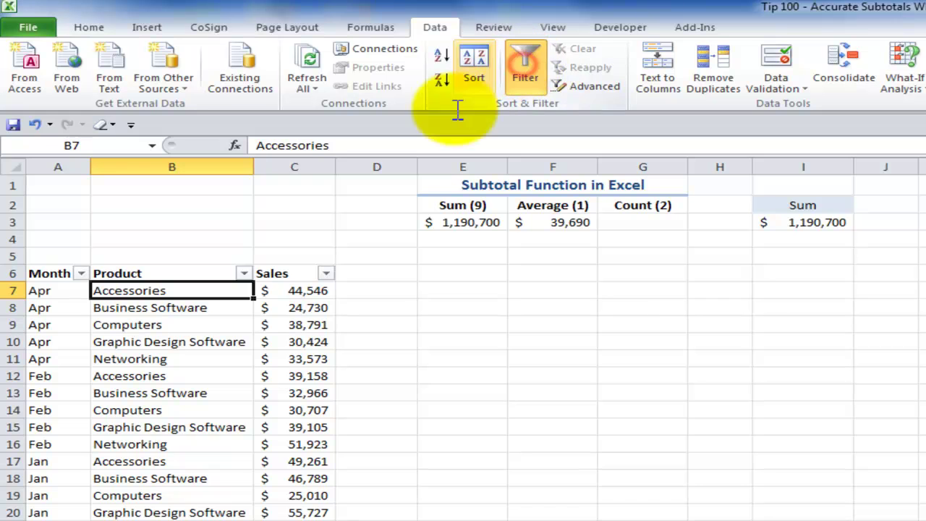
Filter the Product column to only Accessories and Computers.
{"action": "left_click", "coordinate": [245, 274]}
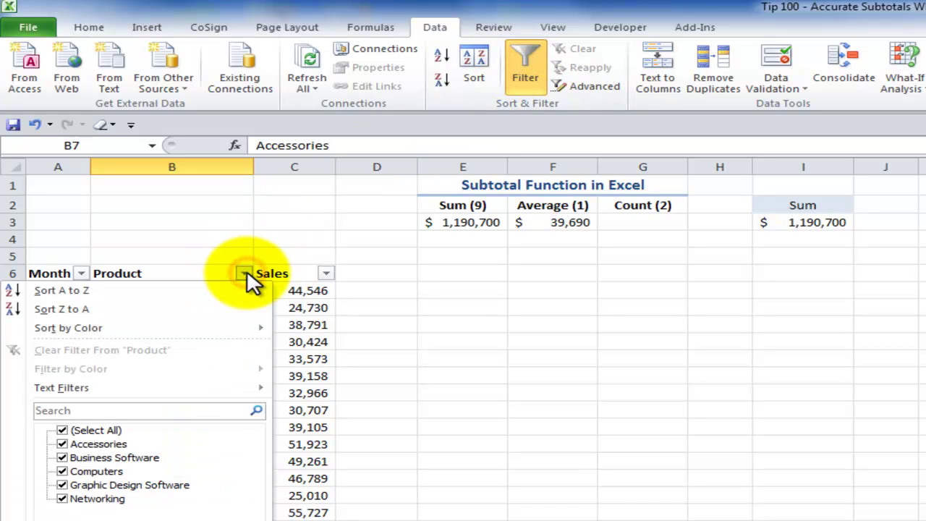
{"action": "left_click", "coordinate": [61, 429]}
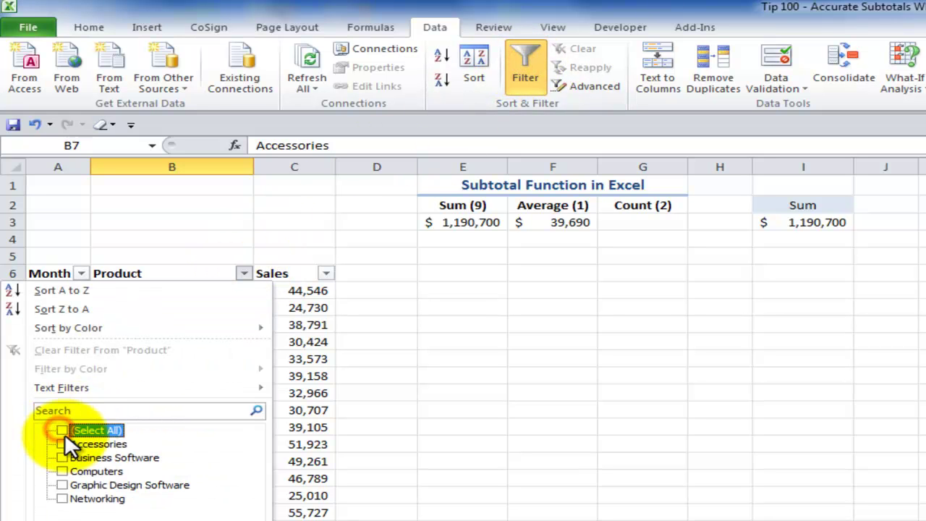
{"action": "left_click", "coordinate": [61, 443]}
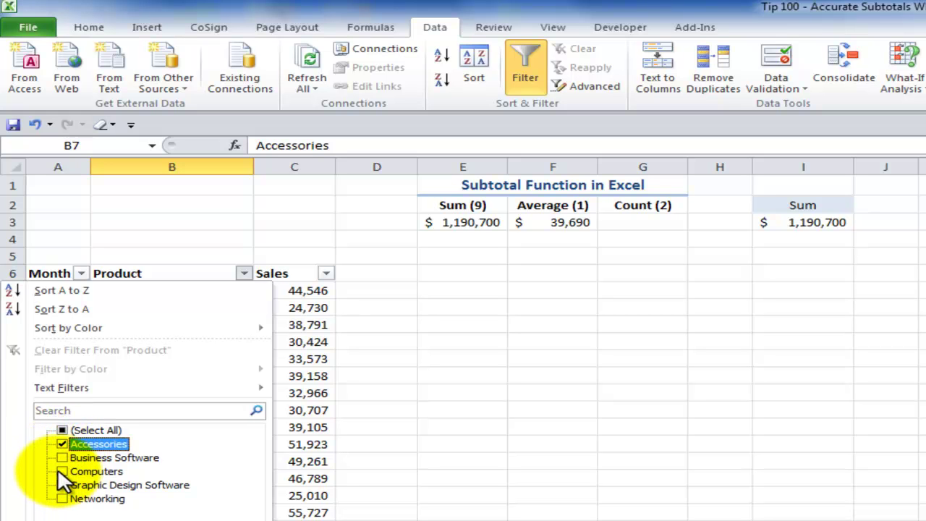
{"action": "left_click", "coordinate": [62, 471]}
{"action": "key", "text": "Return"}
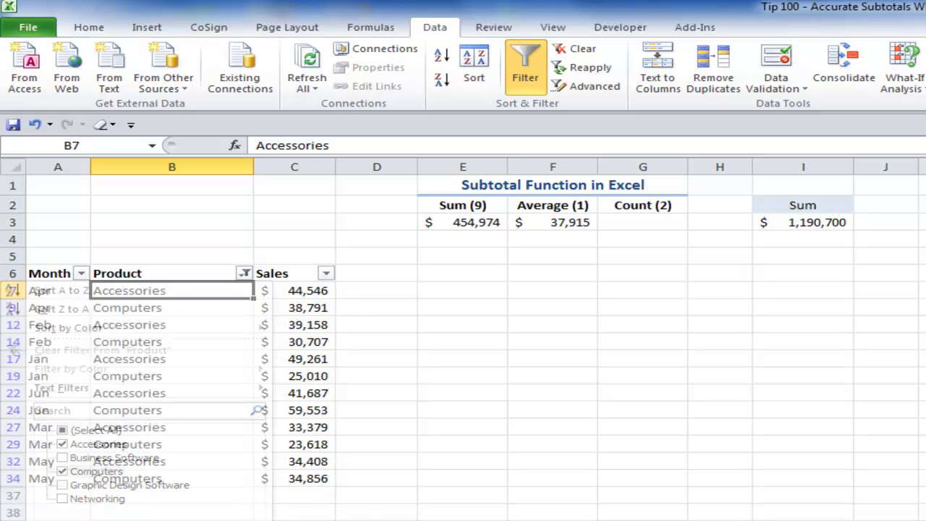
Inspect the SUBTOTAL formulas for the sum in E3 and the average in F3 on the filtered list.
{"action": "double_click", "coordinate": [462, 224]}
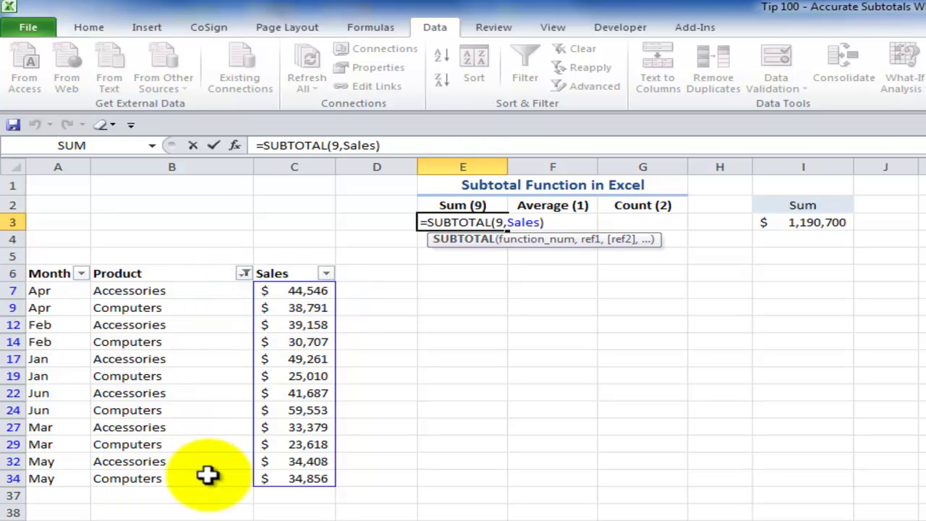
{"action": "key", "text": "ctrl+Return"}
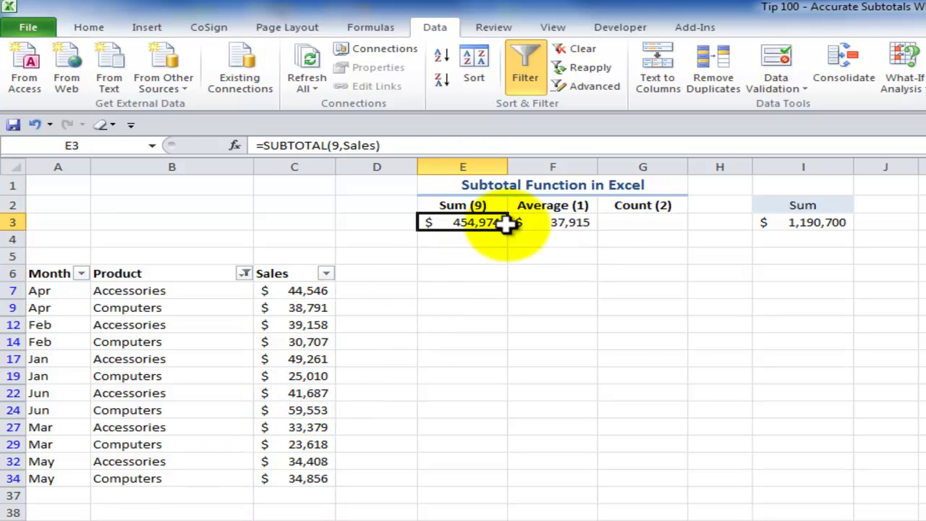
{"action": "double_click", "coordinate": [544, 222]}
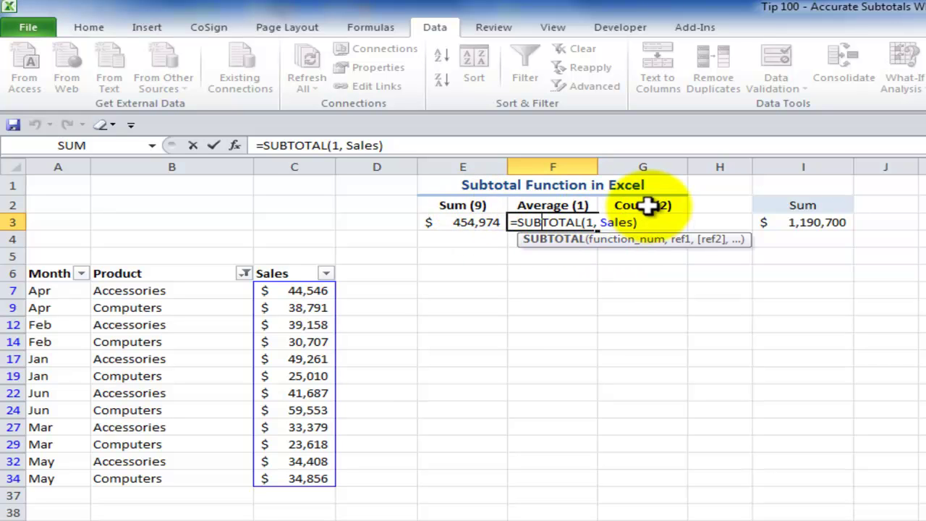
{"action": "key", "text": "ctrl+Return"}
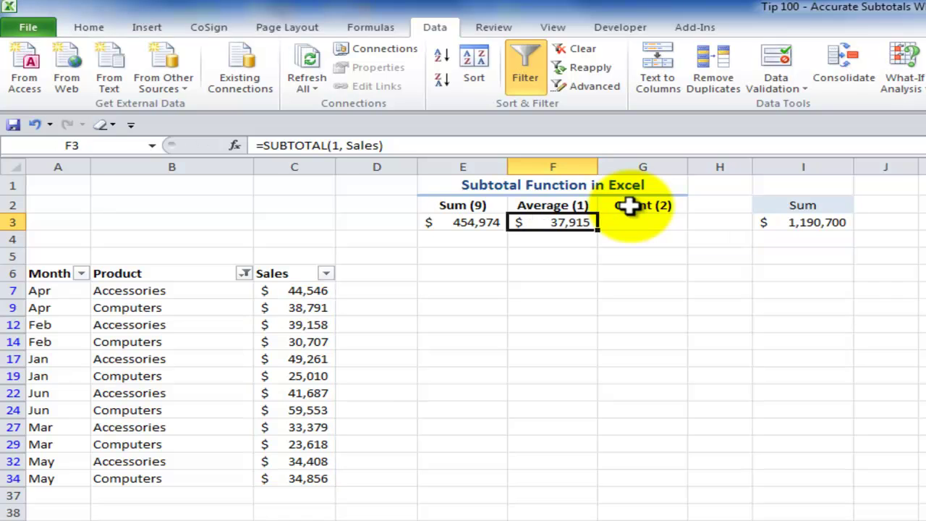
Reselect all products in the Product column filter to show the complete sales list.
{"action": "left_click", "coordinate": [244, 273]}
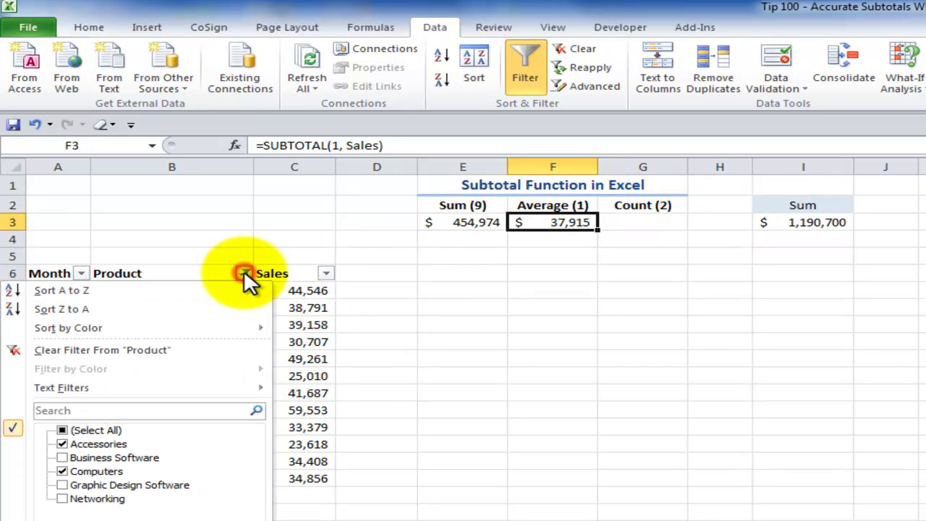
{"action": "left_click", "coordinate": [62, 429]}
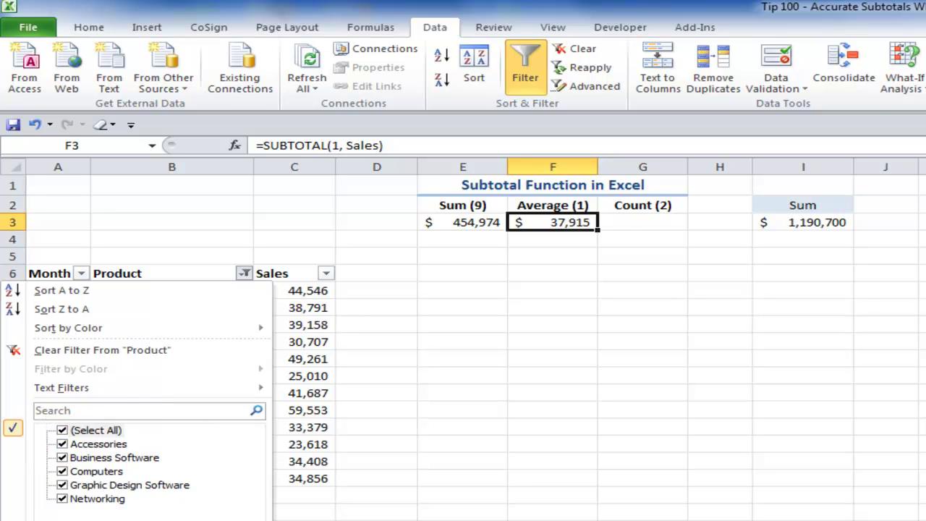
{"action": "key", "text": "Return"}
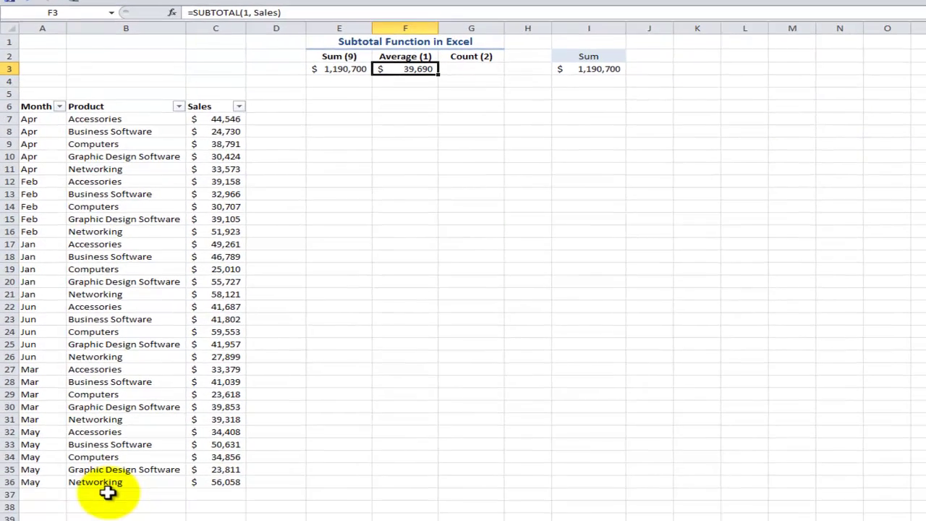
Add a new record in row 37 with month Jul, product Computers and sales of 50000.
{"action": "left_click", "coordinate": [107, 493]}
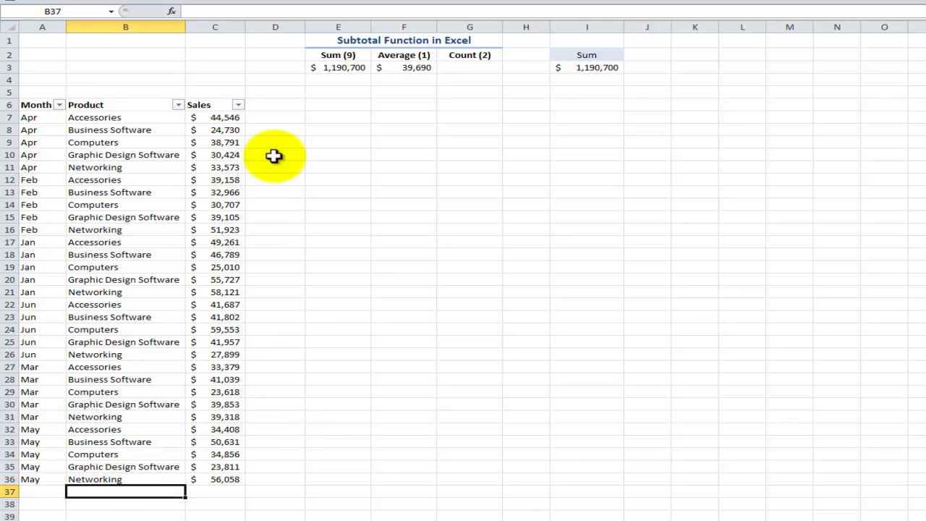
{"action": "left_click", "coordinate": [355, 67]}
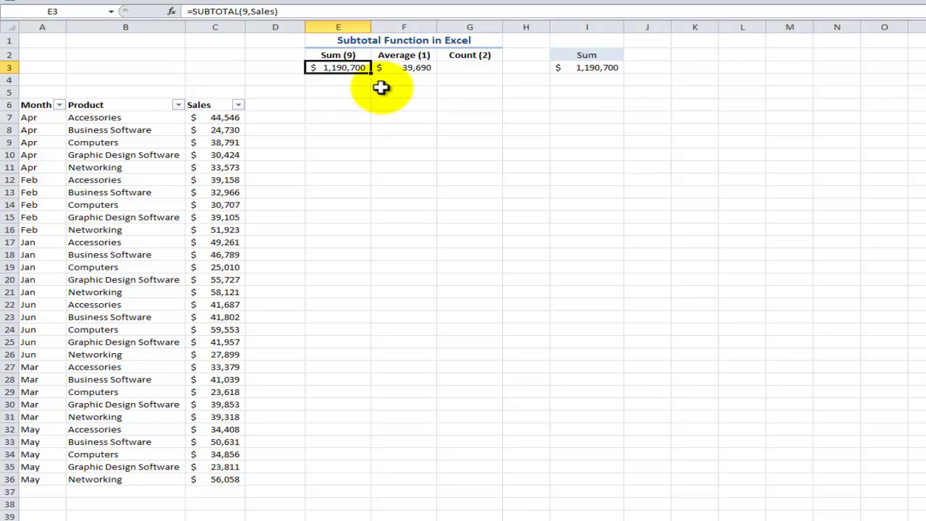
{"action": "left_click", "coordinate": [42, 491]}
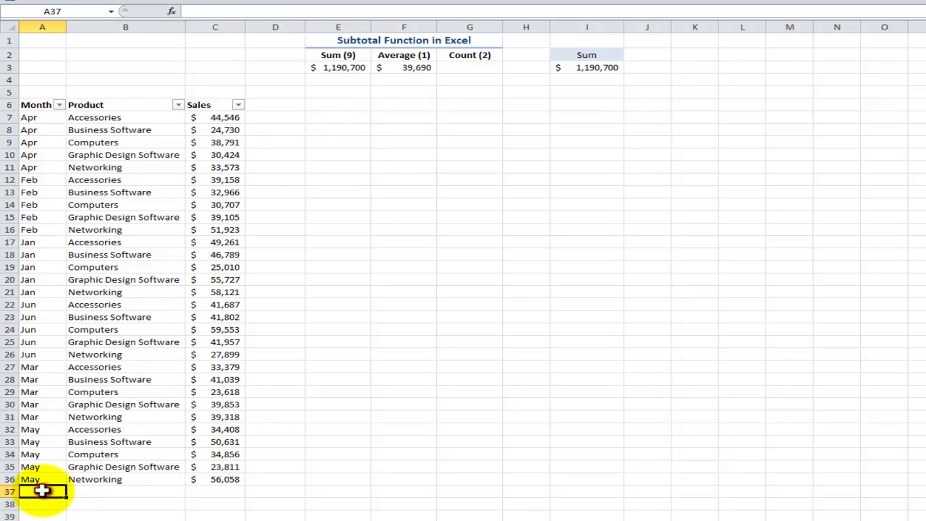
{"action": "type", "text": "Jun"}
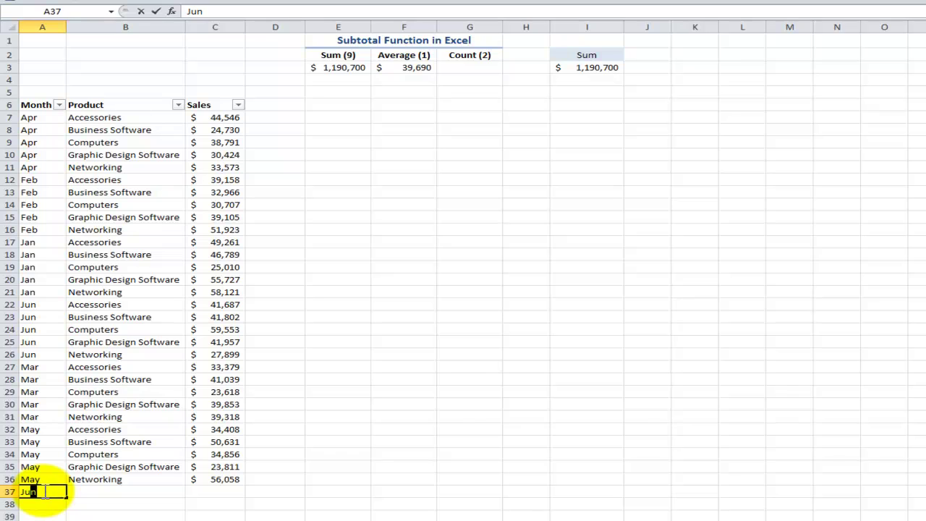
{"action": "type", "text": "l"}
{"action": "key", "text": "Tab"}
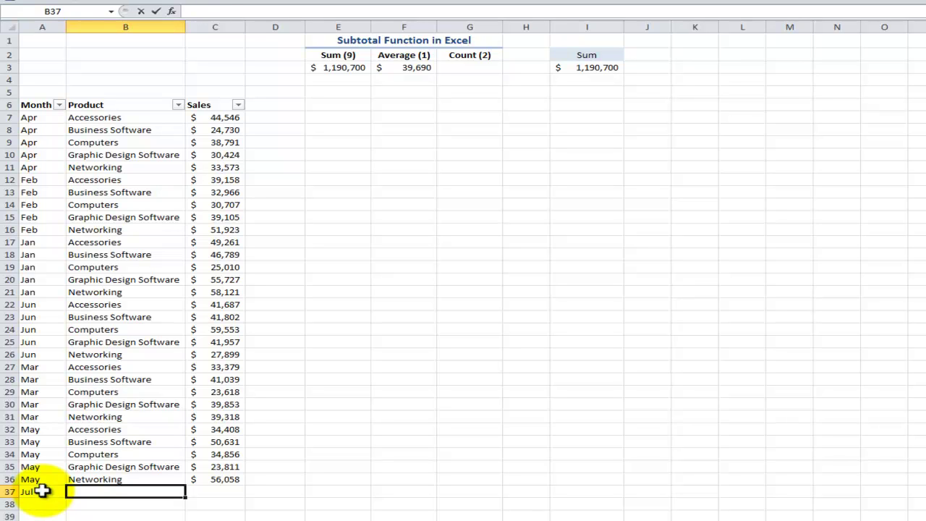
{"action": "type", "text": "Computers"}
{"action": "key", "text": "Tab"}
{"action": "type", "text": "50000"}
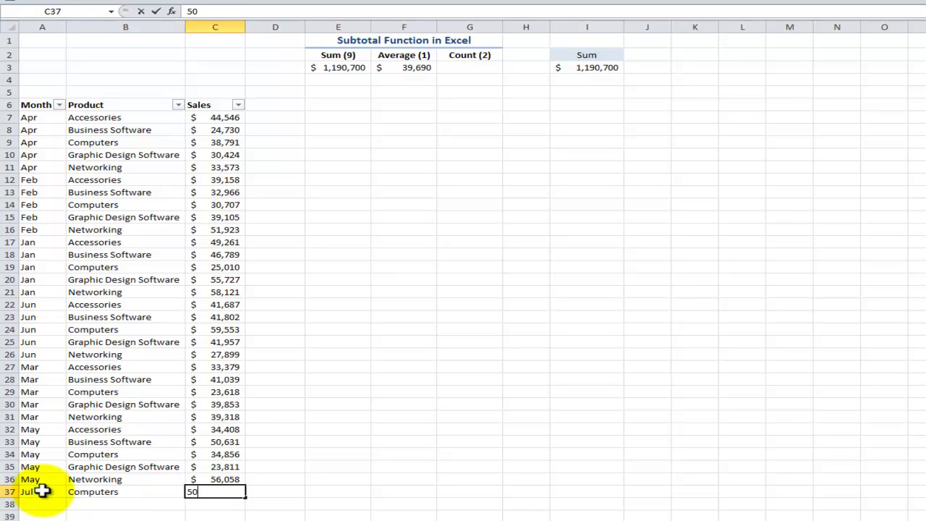
{"action": "key", "text": "Return"}
Add another record in row 38 with month Jul, product Accessories and sales of 20000.
{"action": "key", "text": "Left"}
{"action": "key", "text": "Left"}
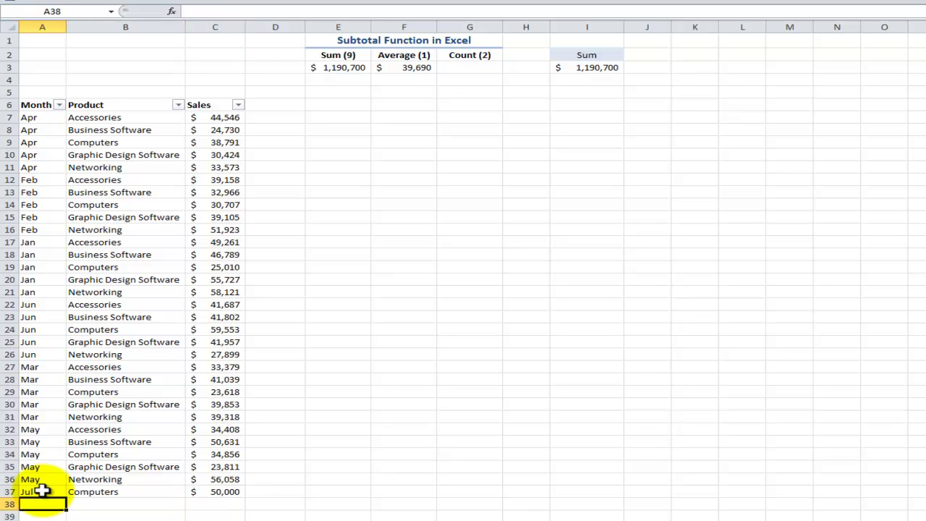
{"action": "type", "text": "Jul"}
{"action": "key", "text": "Tab"}
{"action": "type", "text": "A"}
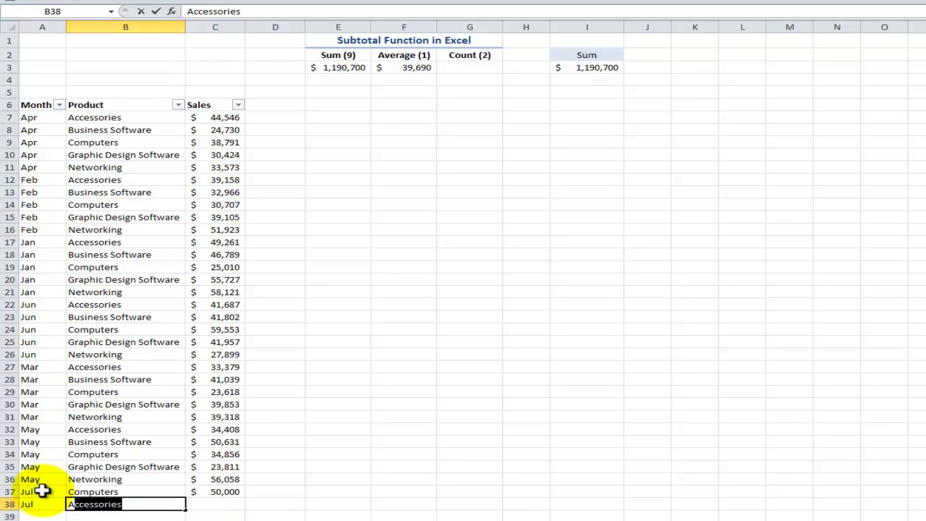
{"action": "key", "text": "Tab"}
{"action": "type", "text": "2000"}
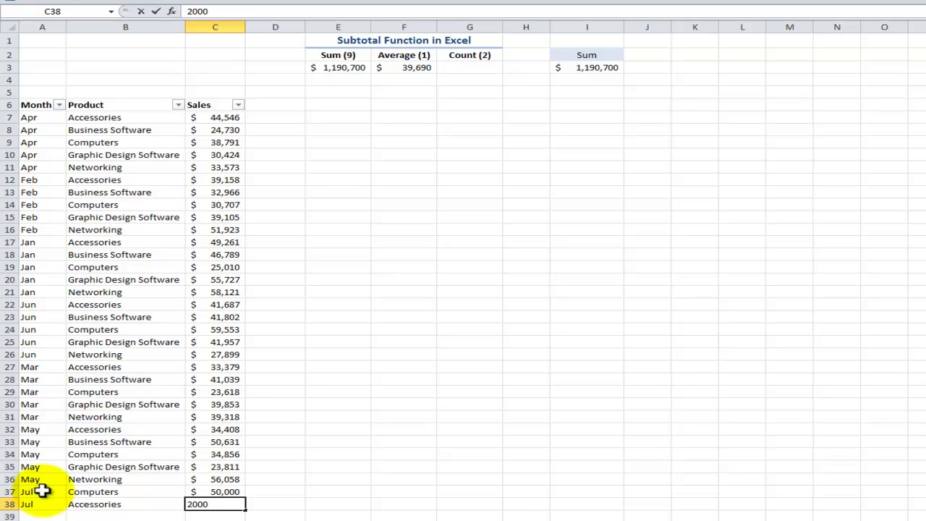
{"action": "key", "text": "Return"}
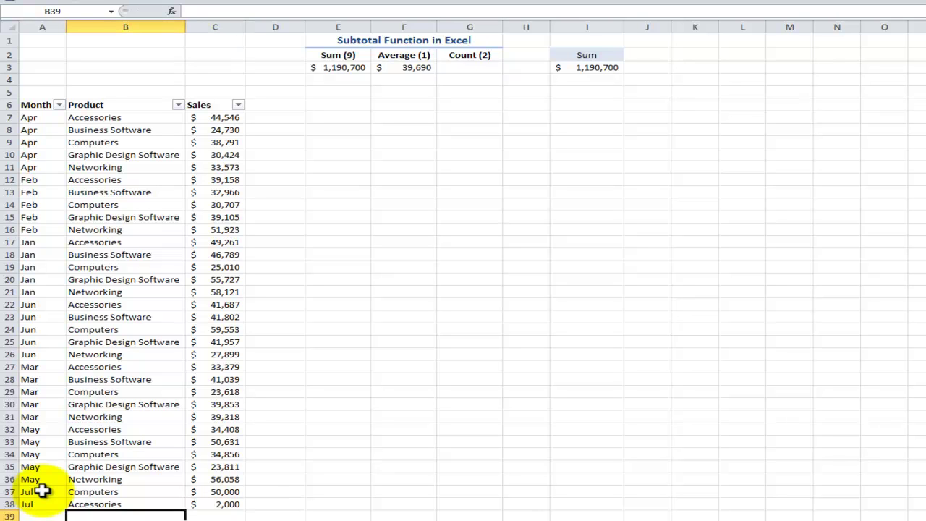
{"action": "left_click", "coordinate": [217, 504]}
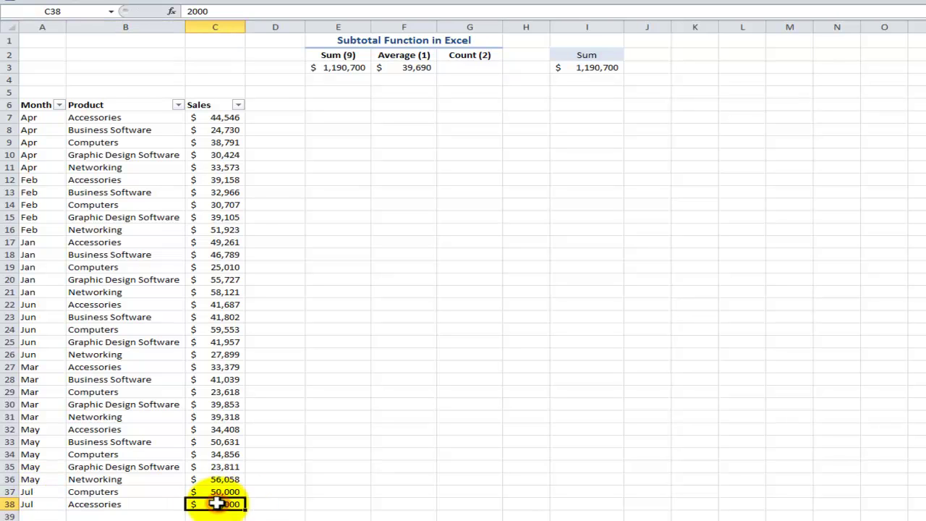
{"action": "type", "text": "2000"}
{"action": "key", "text": "Up"}
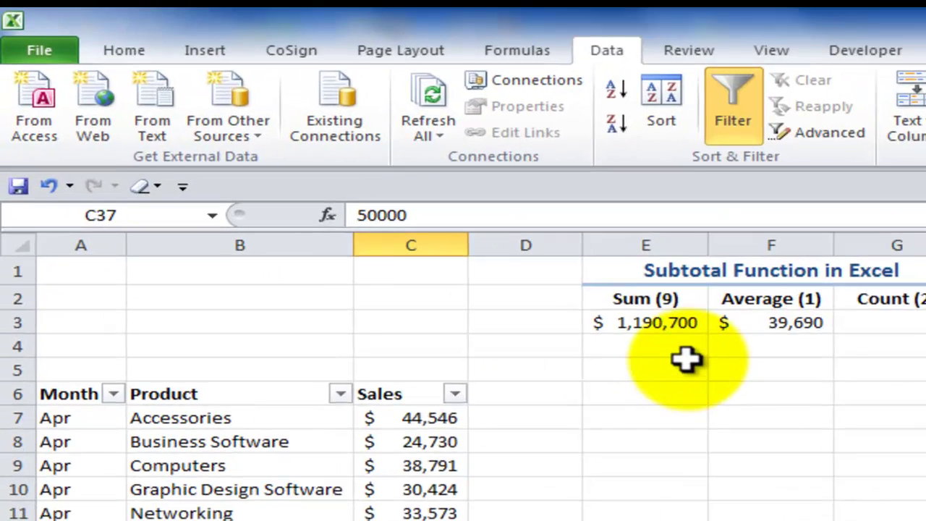
Examine which rows the SUBTOTAL formula in E3 and the named range Sales cover.
{"action": "left_click", "coordinate": [340, 68]}
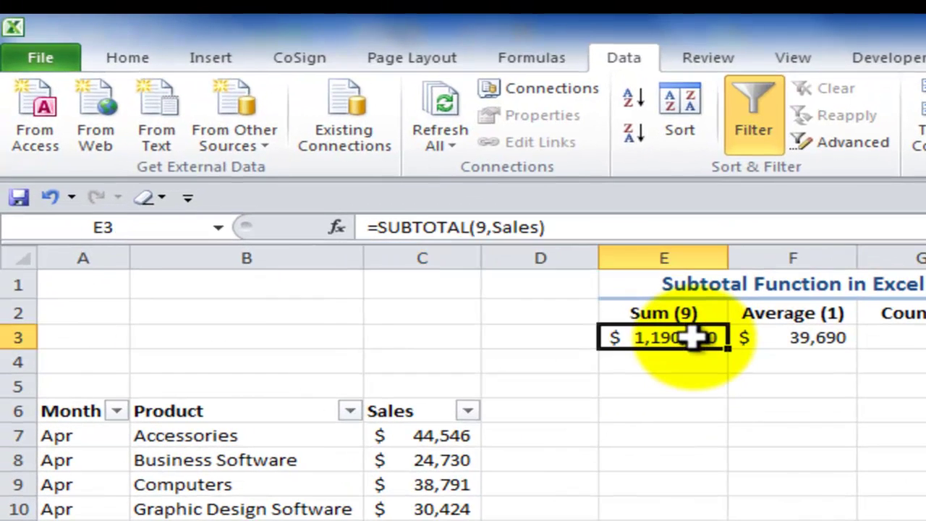
{"action": "double_click", "coordinate": [693, 337]}
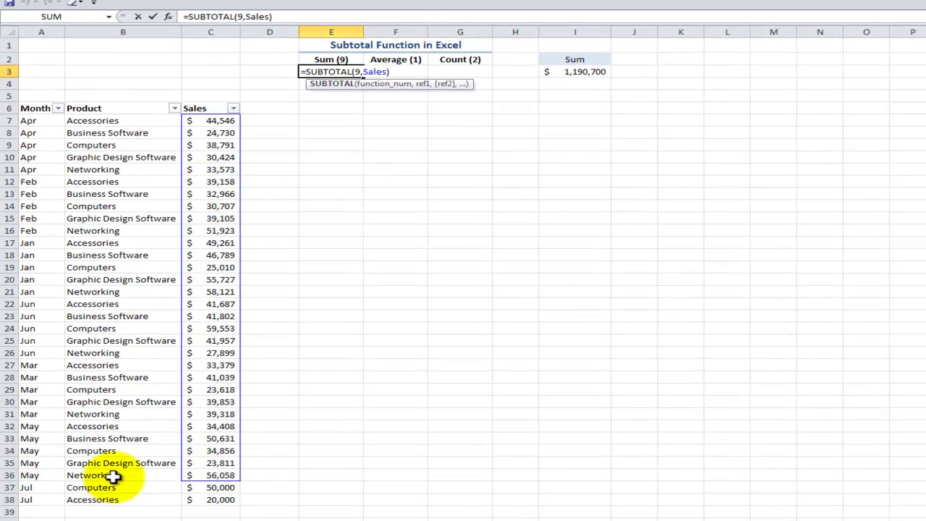
{"action": "key", "text": "ctrl+Return"}
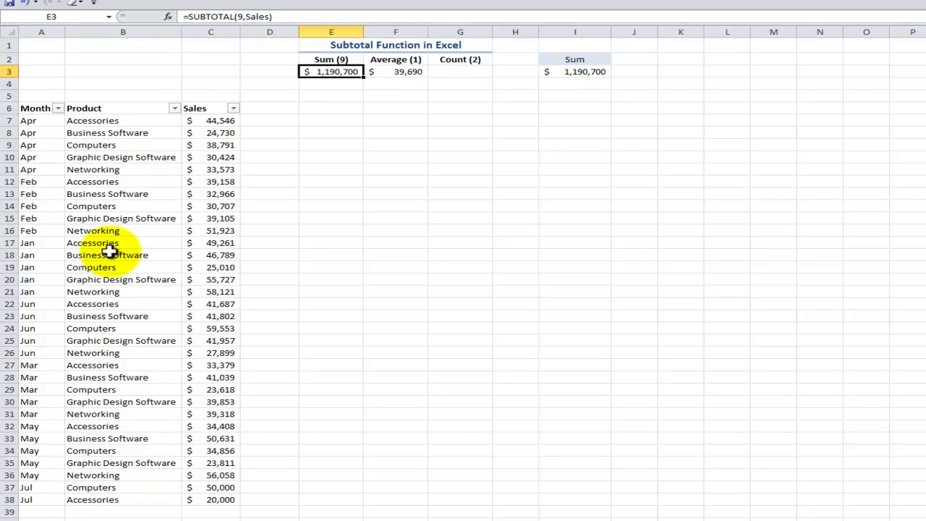
{"action": "left_click", "coordinate": [108, 16]}
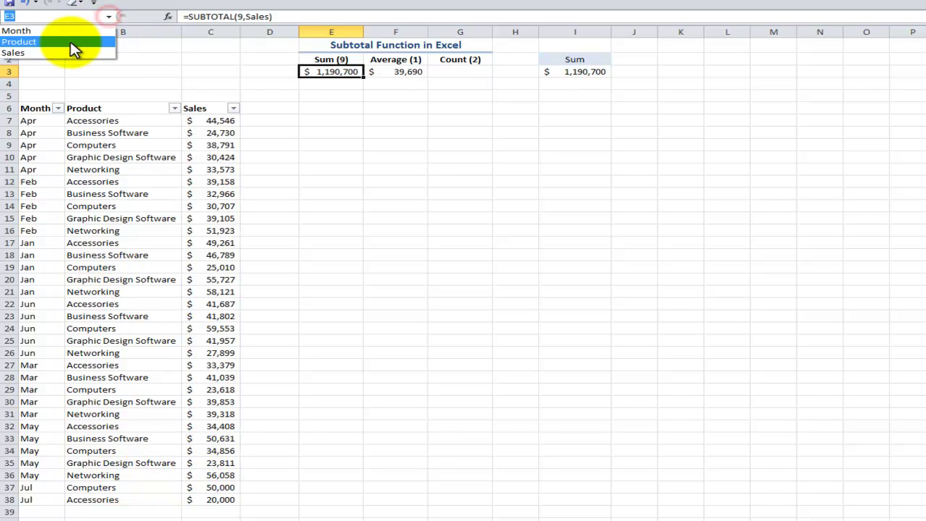
{"action": "left_click", "coordinate": [66, 54]}
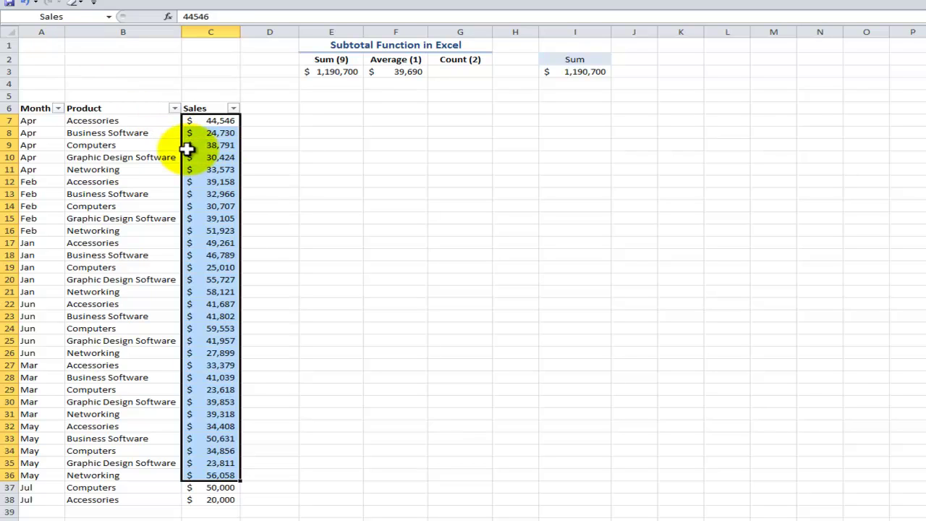
{"action": "left_click", "coordinate": [134, 219]}
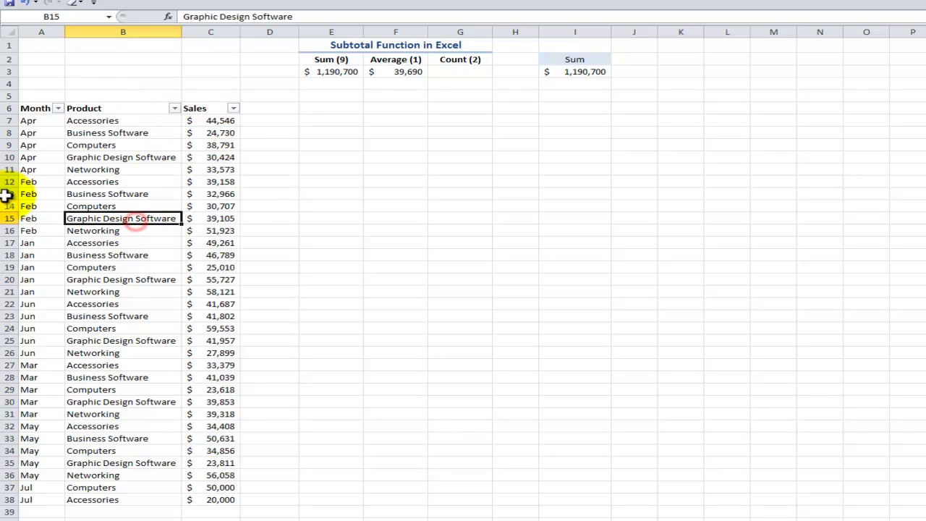
Insert two blank rows at rows 13 and 14 and move the two Jul records into them.
{"action": "left_click_drag", "start_coordinate": [4, 194], "coordinate": [12, 202]}
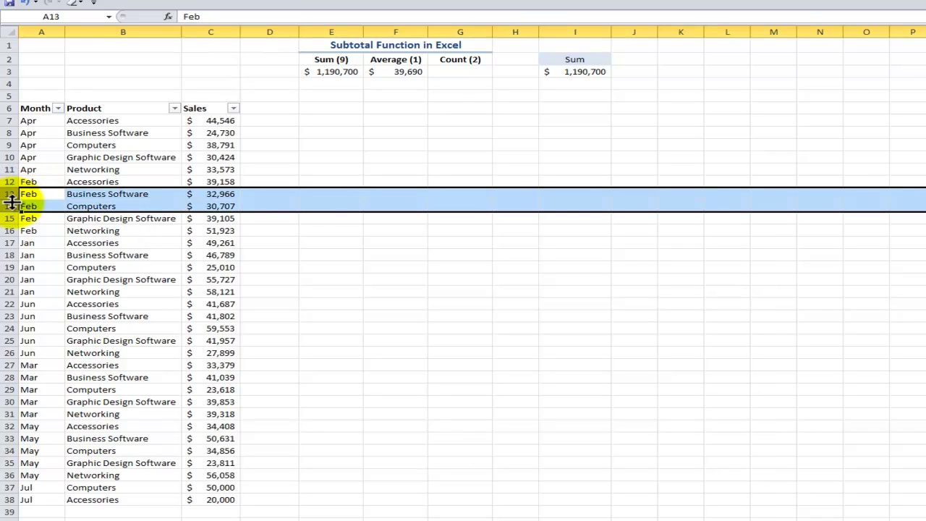
{"action": "right_click", "coordinate": [13, 202]}
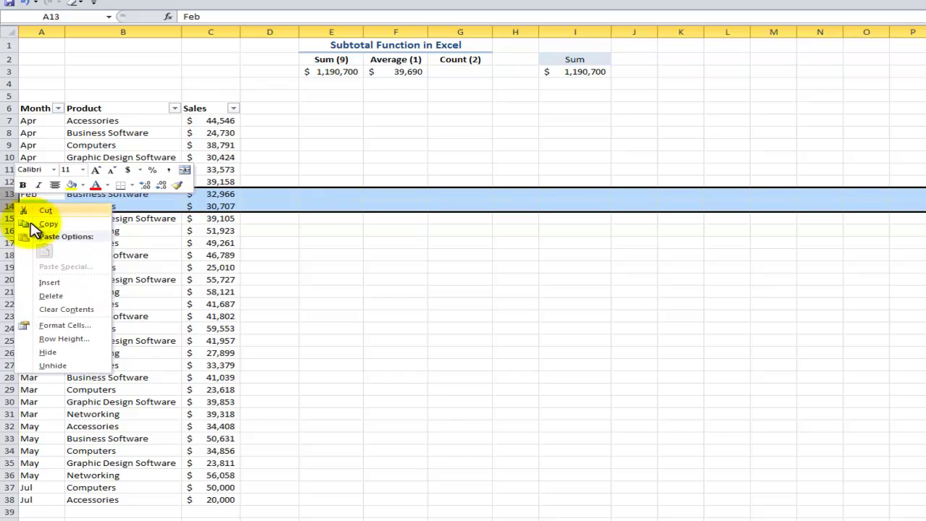
{"action": "left_click", "coordinate": [56, 283]}
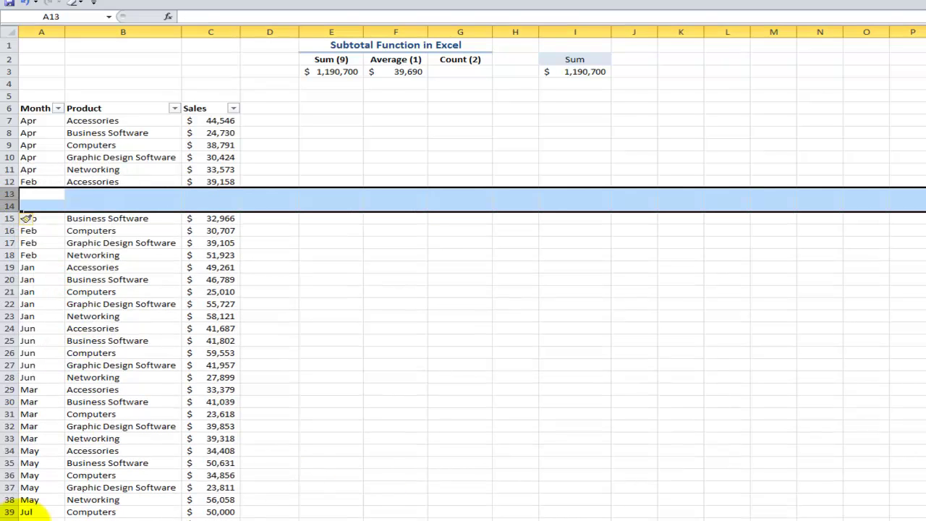
{"action": "left_click", "coordinate": [6, 513]}
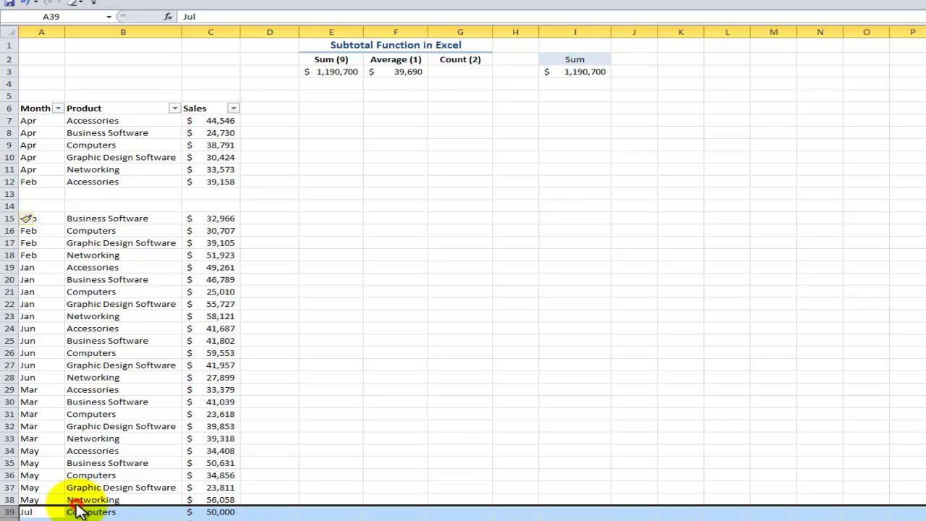
{"action": "left_click_drag", "start_coordinate": [78, 510], "coordinate": [100, 205]}
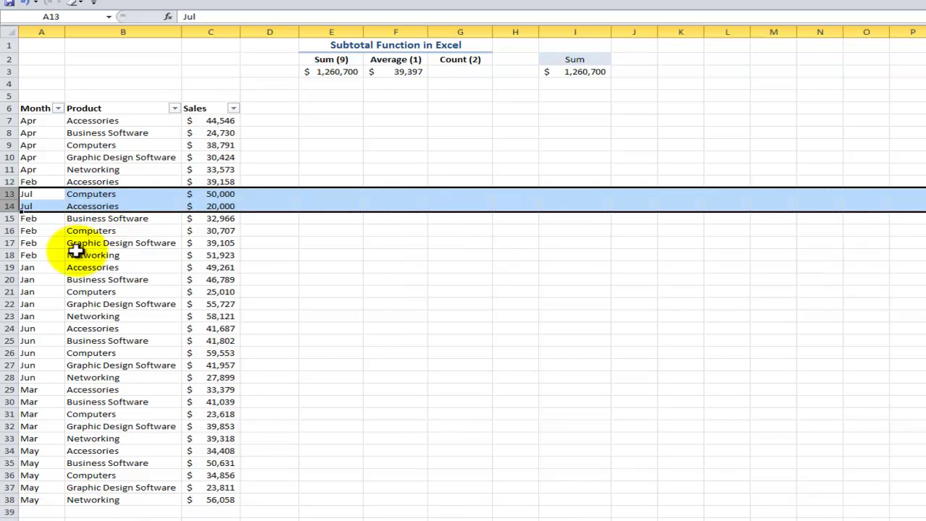
Check the range referenced by the SUBTOTAL formula in E3 with the Jul records inside the list.
{"action": "left_click", "coordinate": [72, 255]}
{"action": "double_click", "coordinate": [337, 73]}
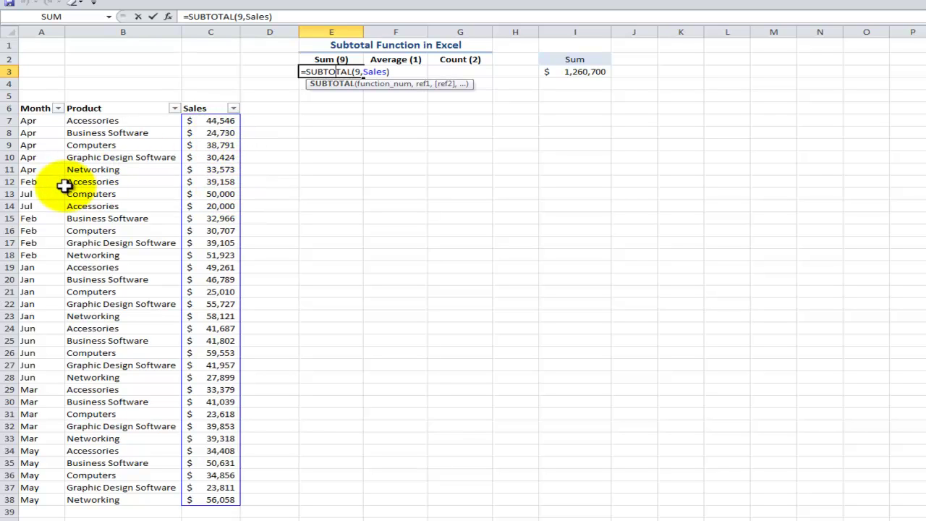
{"action": "key", "text": "ctrl+Return"}
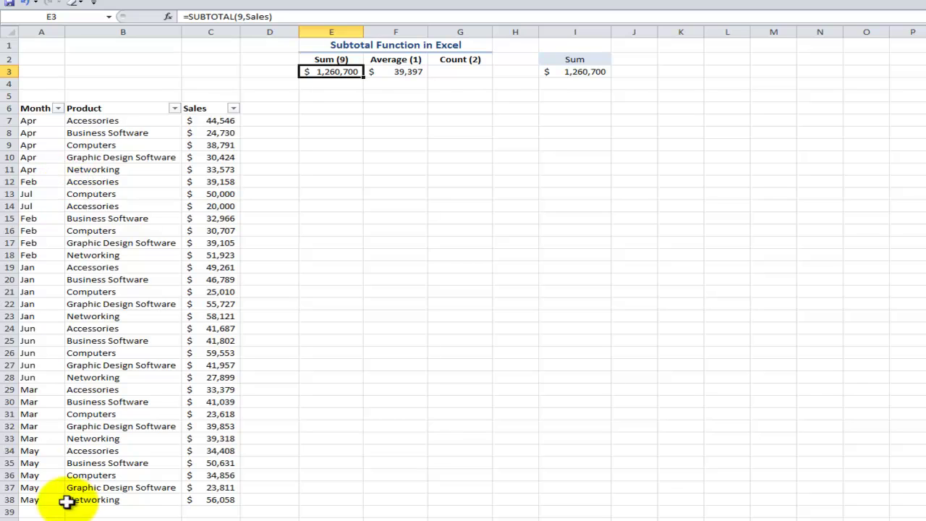
{"action": "left_click", "coordinate": [74, 512]}
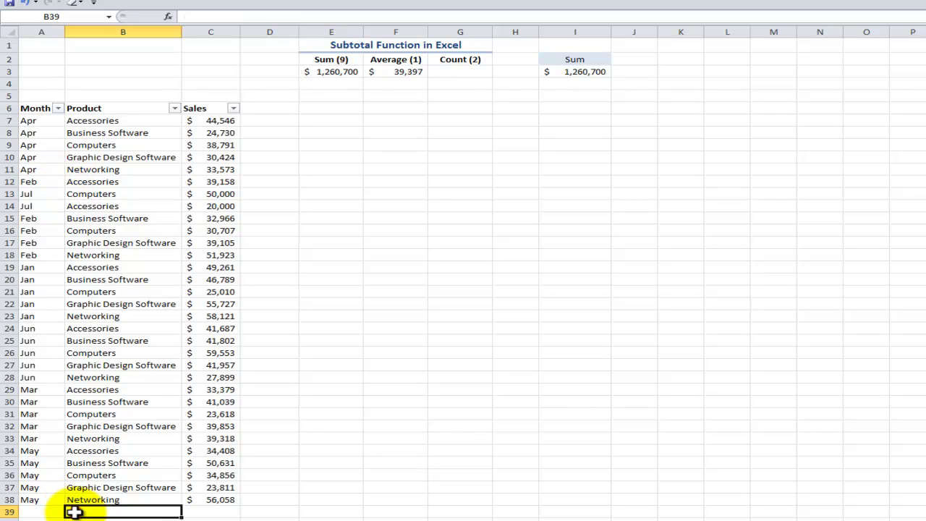
{"action": "left_click", "coordinate": [29, 511]}
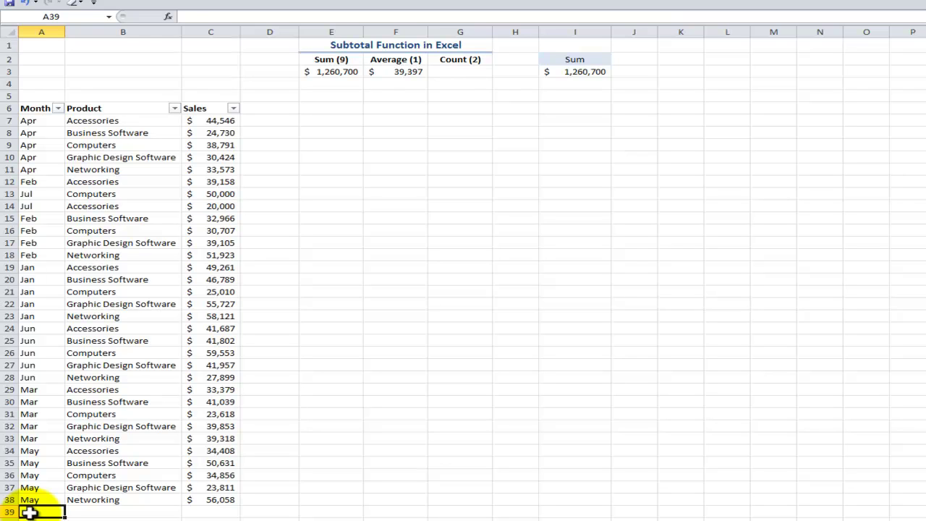
{"action": "left_click_drag", "start_coordinate": [9, 230], "coordinate": [21, 292]}
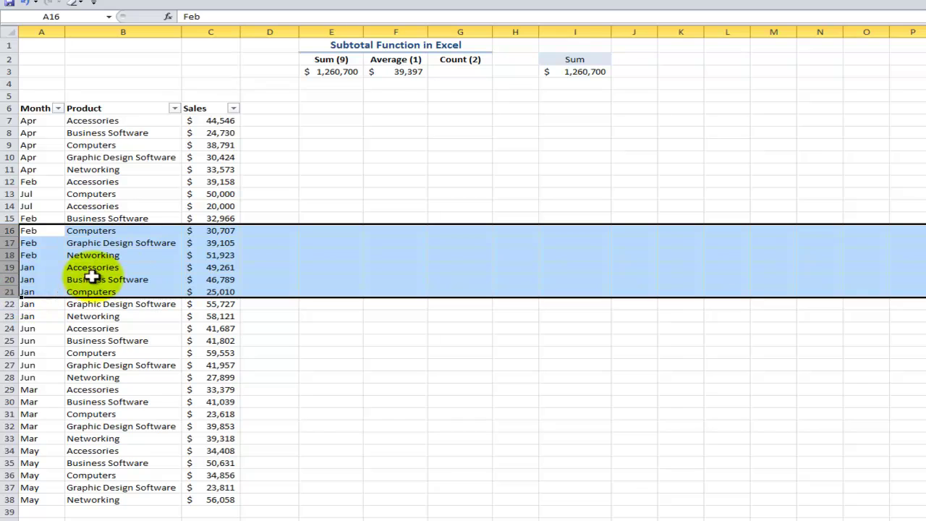
{"action": "left_click", "coordinate": [87, 276]}
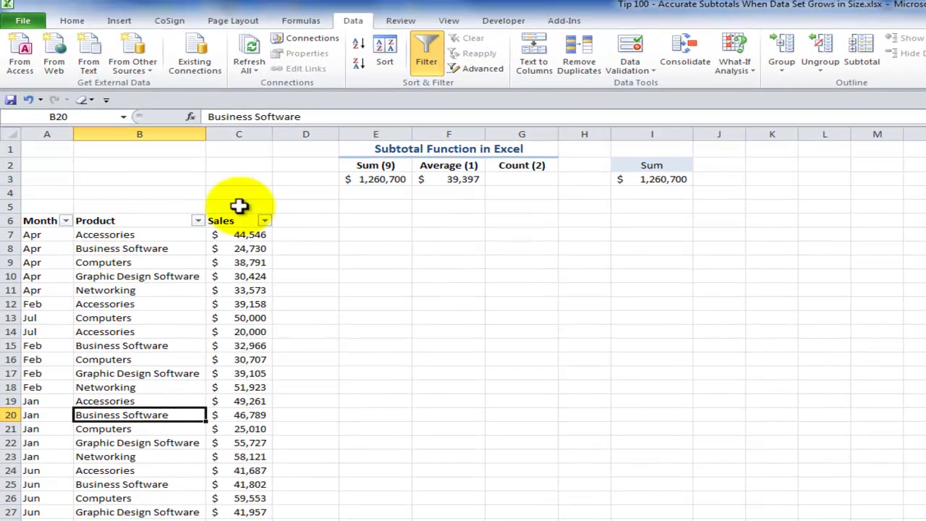
Turn off filtering and convert the sales list A6:C38 into a table with headers.
{"action": "left_click", "coordinate": [427, 63]}
{"action": "left_click", "coordinate": [129, 263]}
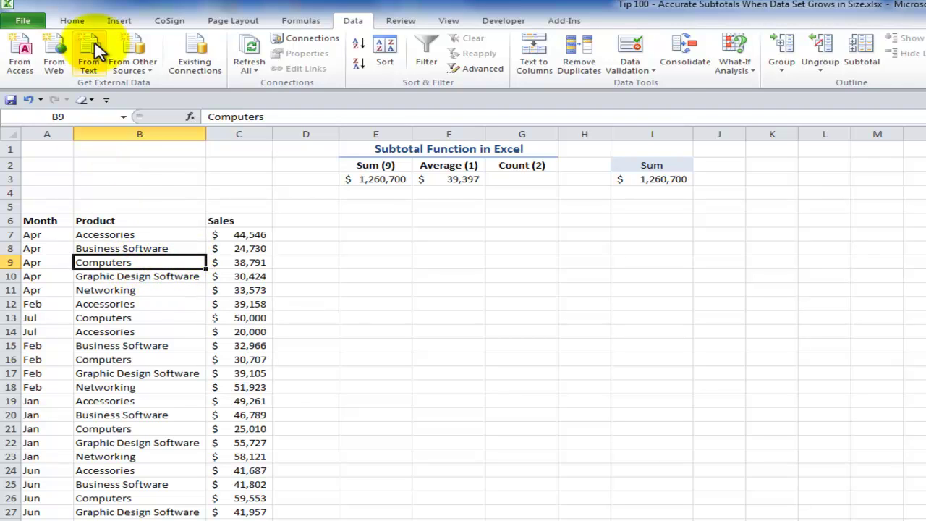
{"action": "left_click", "coordinate": [116, 21]}
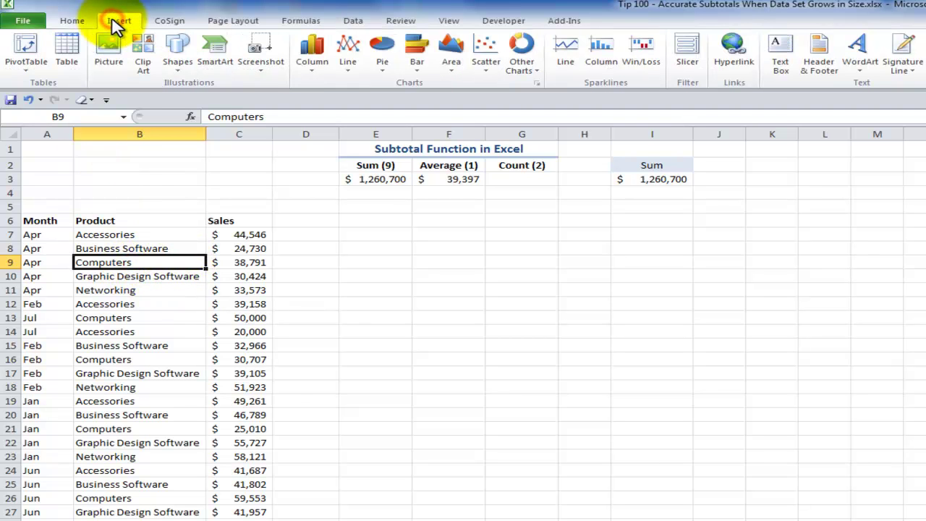
{"action": "left_click", "coordinate": [67, 51]}
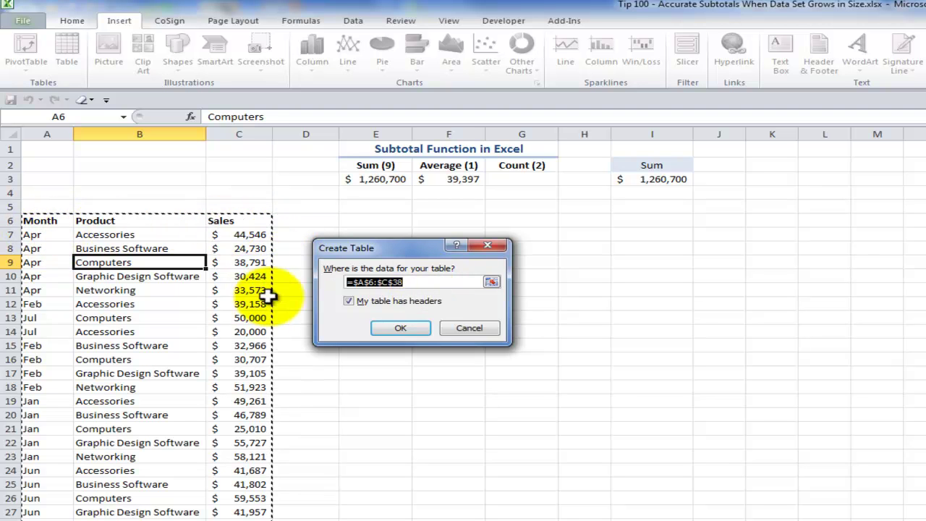
{"action": "left_click", "coordinate": [394, 328]}
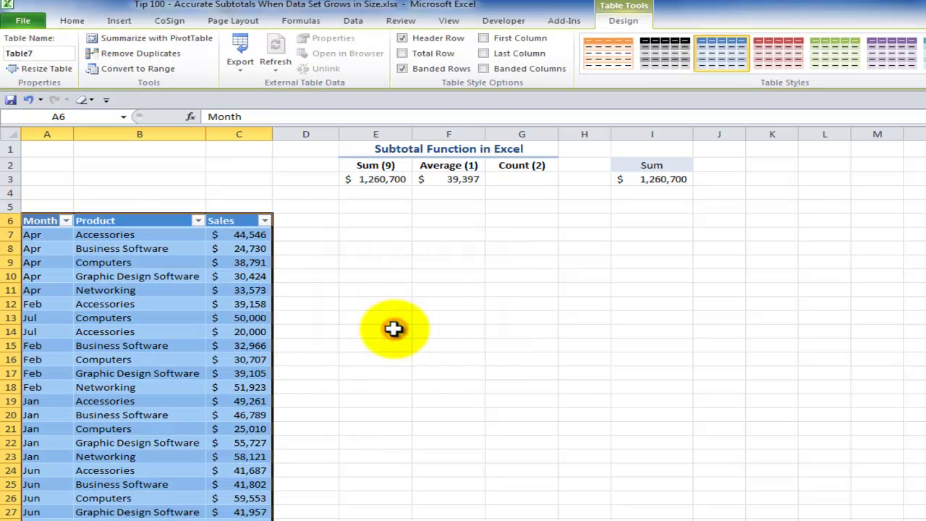
{"action": "left_click", "coordinate": [156, 307]}
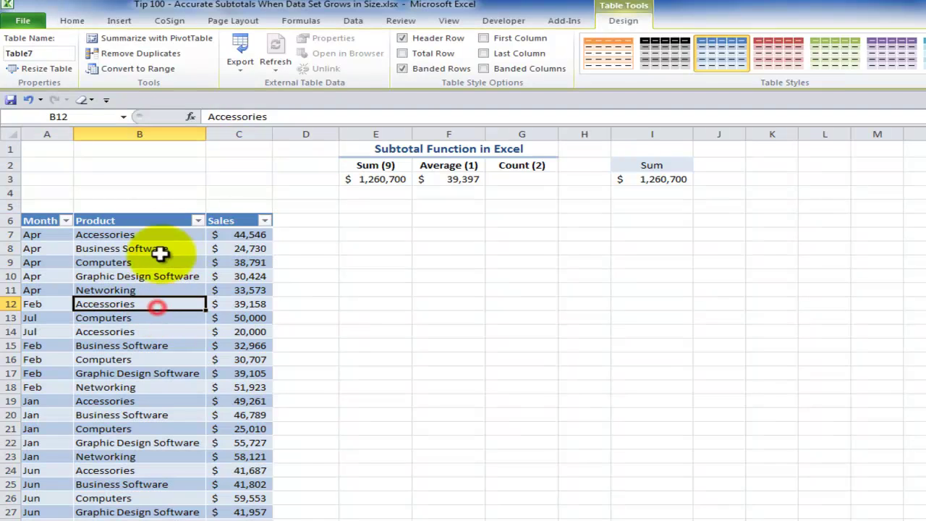
Check the Product column's filter choices, and apply the light blue banded style with full cell borders to the sales table.
{"action": "left_click", "coordinate": [197, 221]}
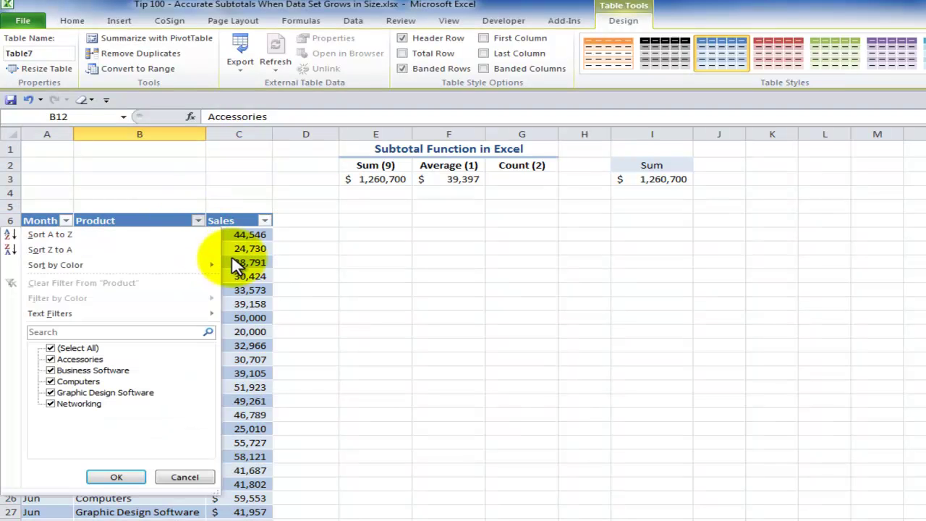
{"action": "left_click", "coordinate": [244, 274]}
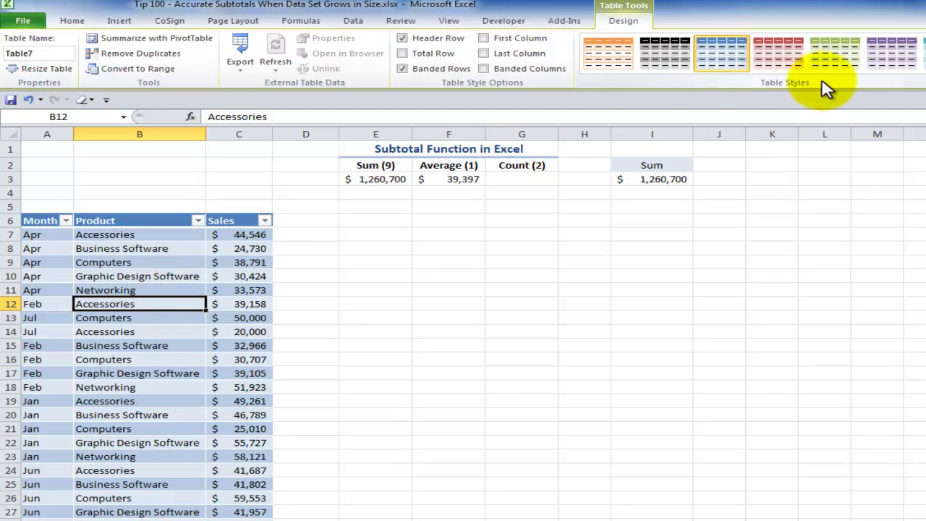
{"action": "left_click", "coordinate": [922, 74]}
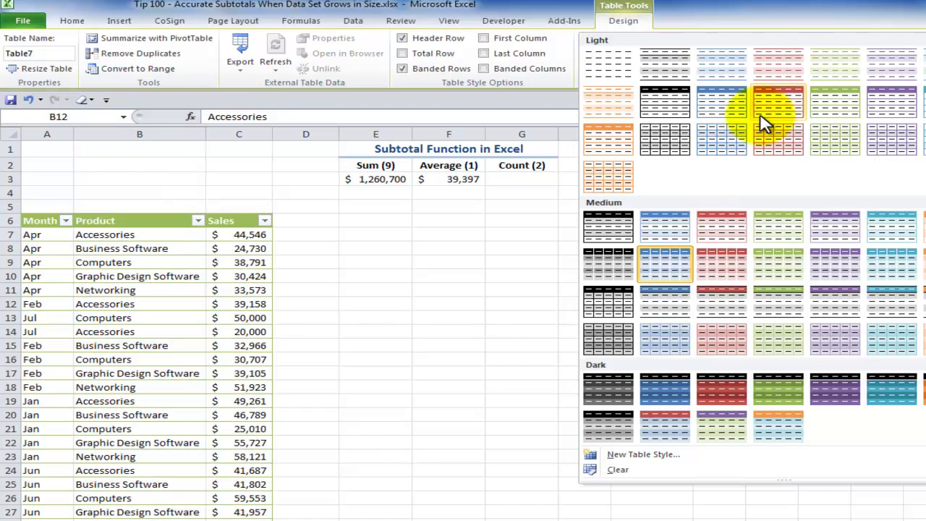
{"action": "left_click", "coordinate": [722, 132]}
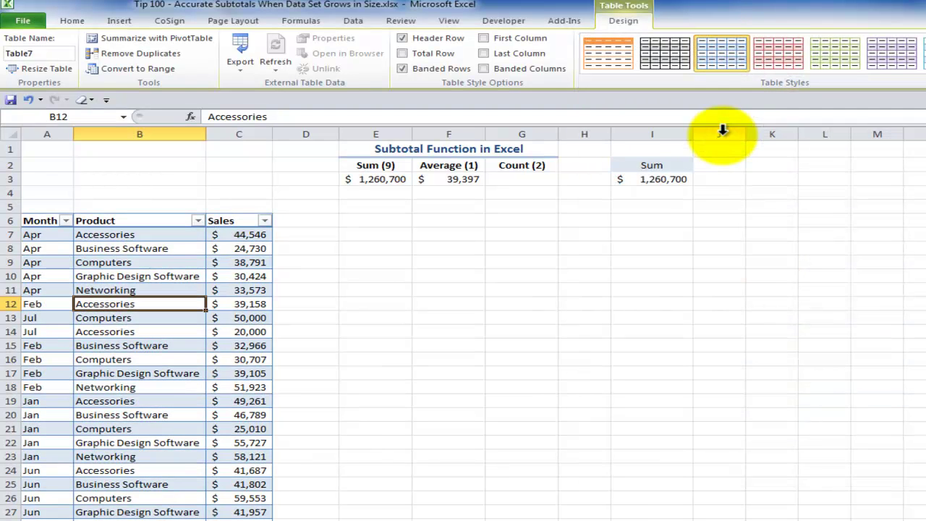
Add a total row to the sales table.
{"action": "left_click", "coordinate": [11, 414]}
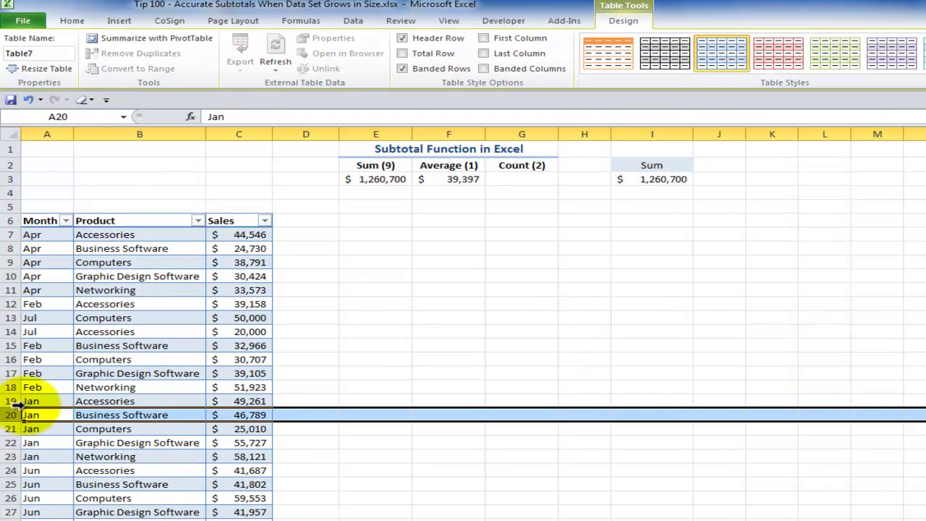
{"action": "left_click", "coordinate": [101, 387]}
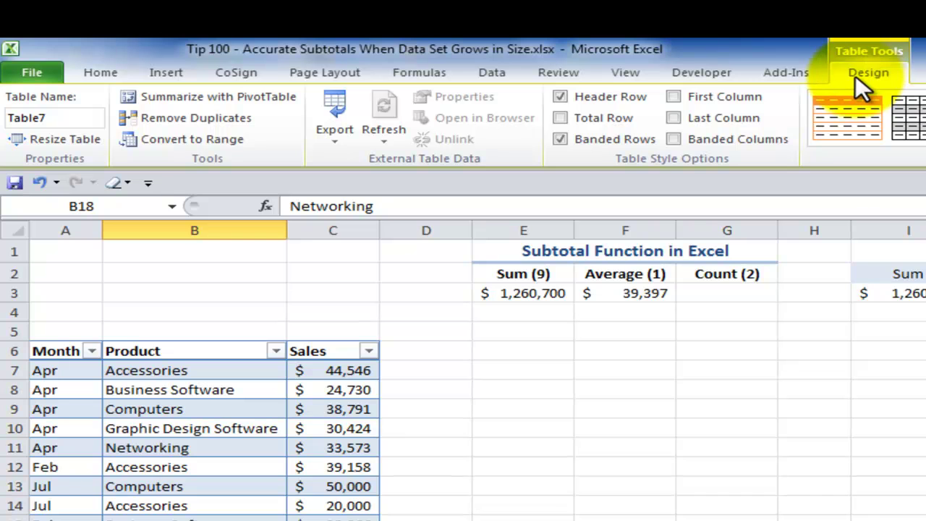
{"action": "left_click", "coordinate": [559, 118]}
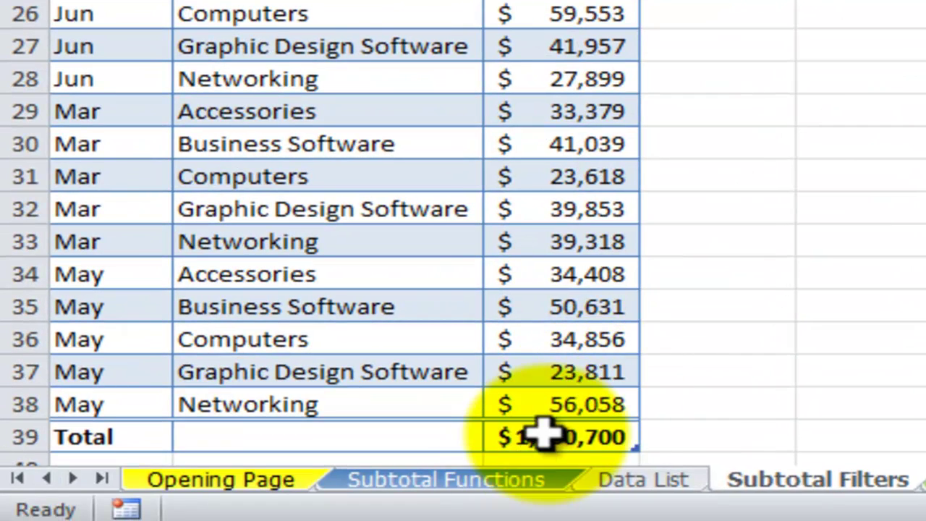
Inspect the SUBTOTAL formula in the Sales total cell C39.
{"action": "left_click", "coordinate": [544, 434]}
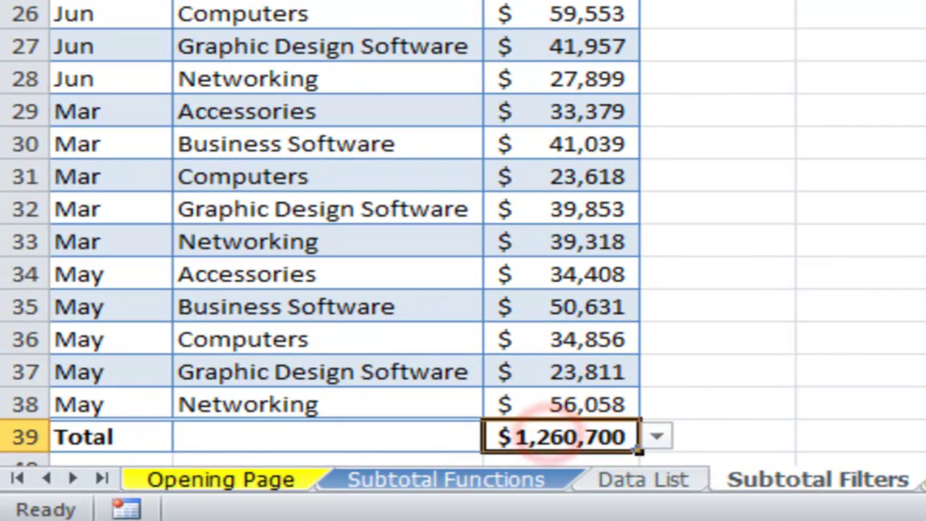
{"action": "scroll", "coordinate": [823, 167], "scroll_direction": "down", "scroll_amount": 3}
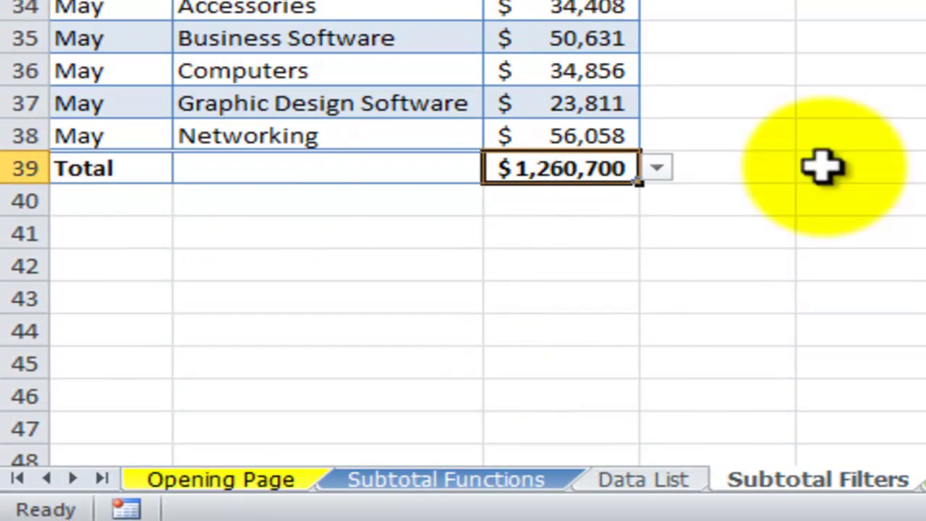
{"action": "double_click", "coordinate": [569, 170]}
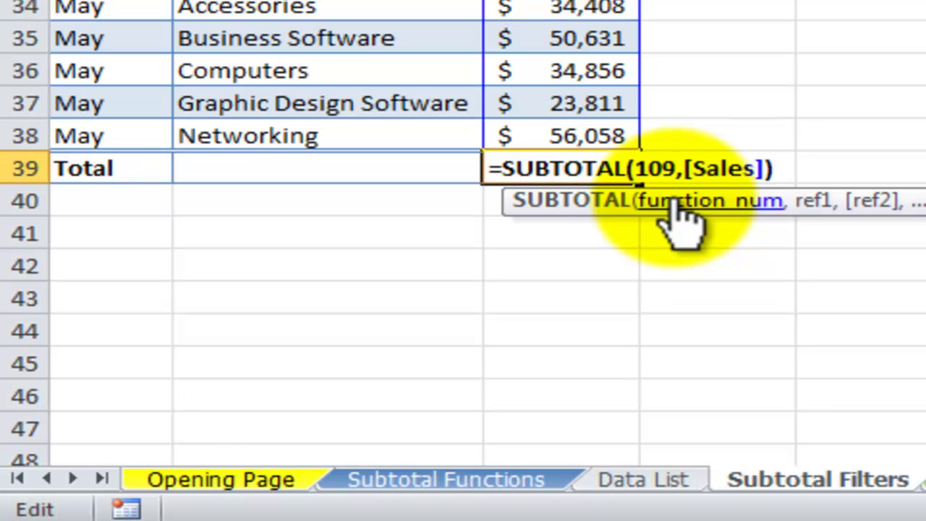
{"action": "key", "text": "Return"}
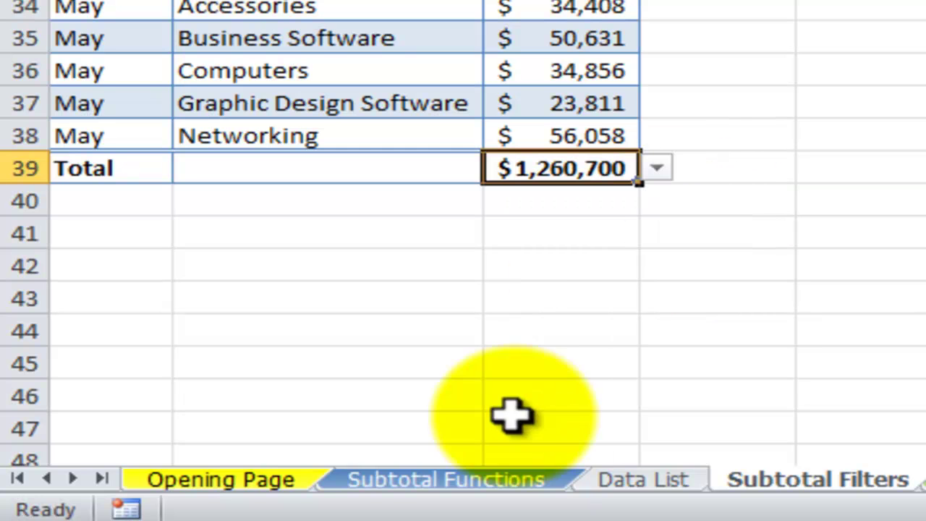
Look up the function numbers that ignore hidden values on the Subtotal Functions sheet, including the one for SUM, and return to the Subtotal Filters sheet.
{"action": "left_click", "coordinate": [446, 479]}
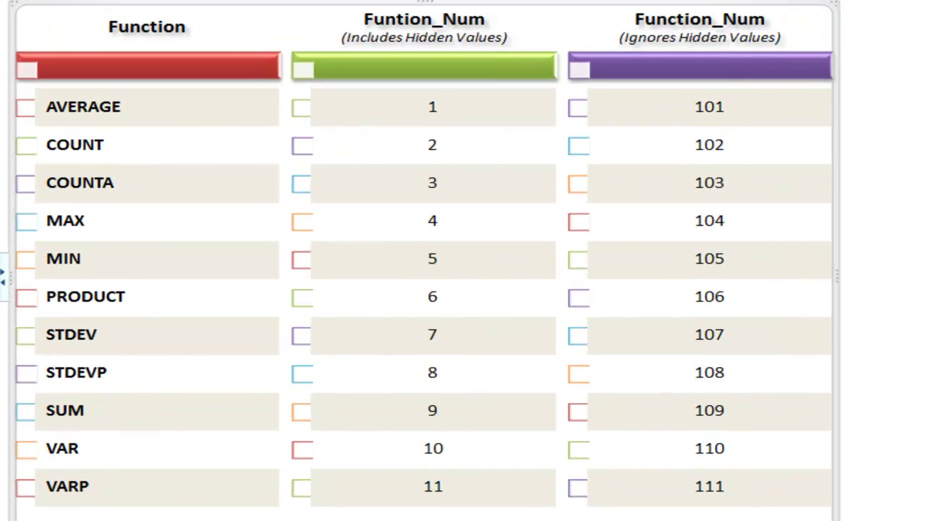
{"action": "left_click", "coordinate": [657, 102]}
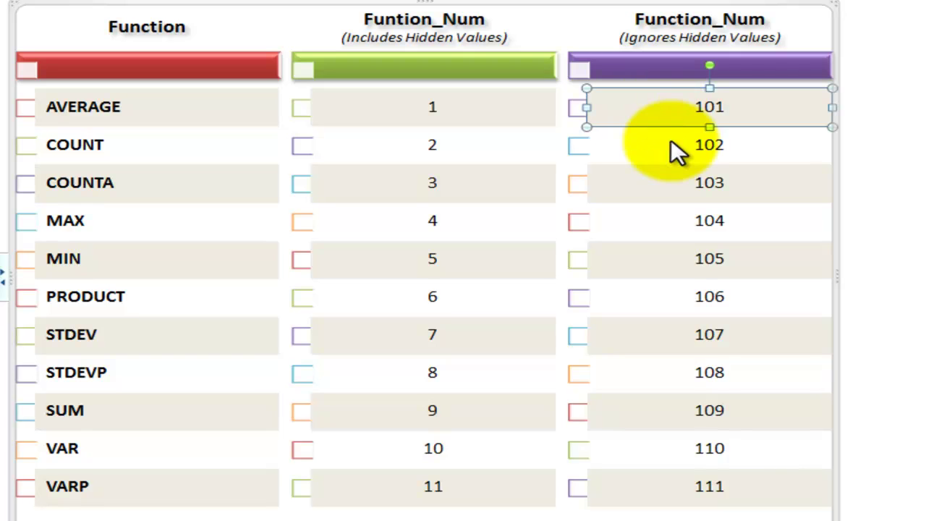
{"action": "left_click", "coordinate": [653, 148]}
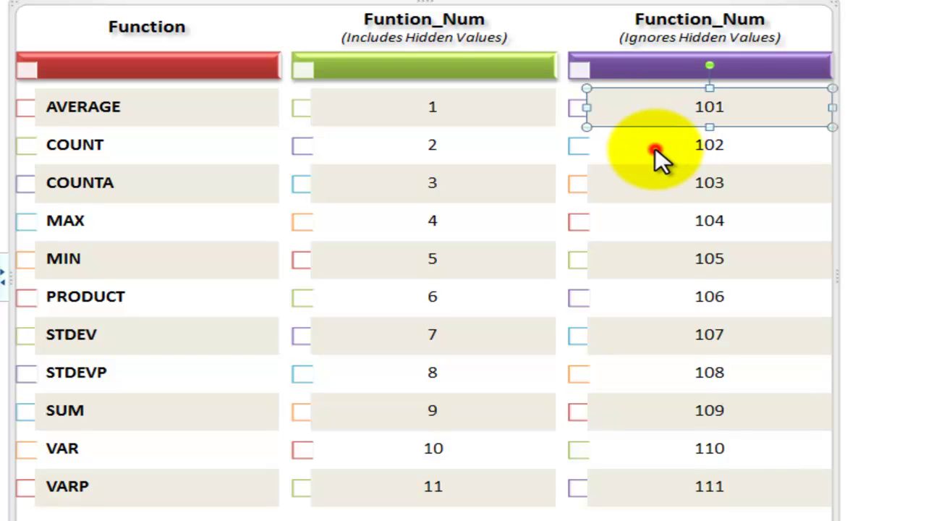
{"action": "left_click", "coordinate": [642, 184]}
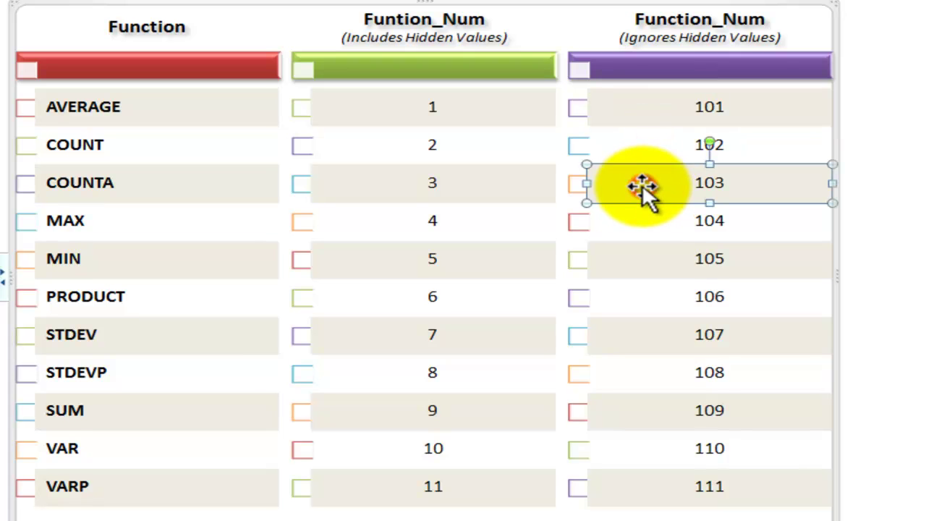
{"action": "left_click", "coordinate": [646, 224]}
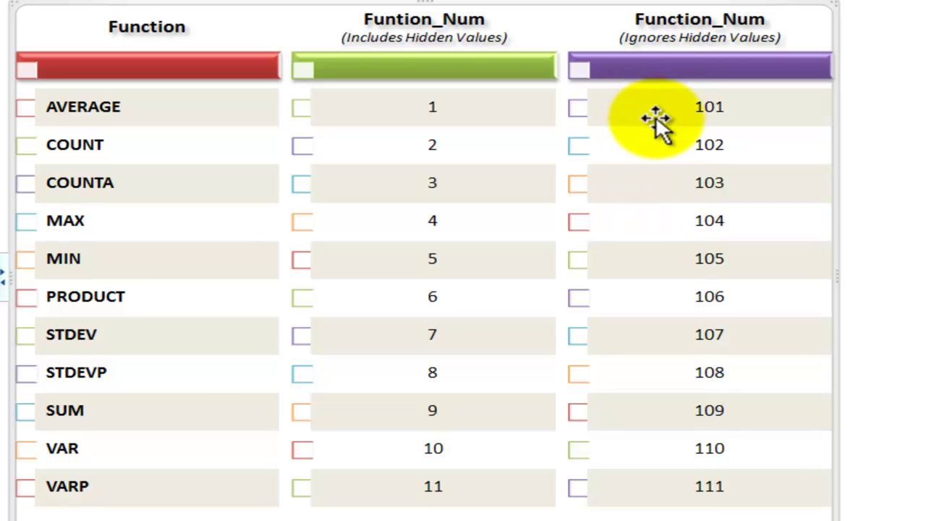
{"action": "left_click", "coordinate": [643, 410]}
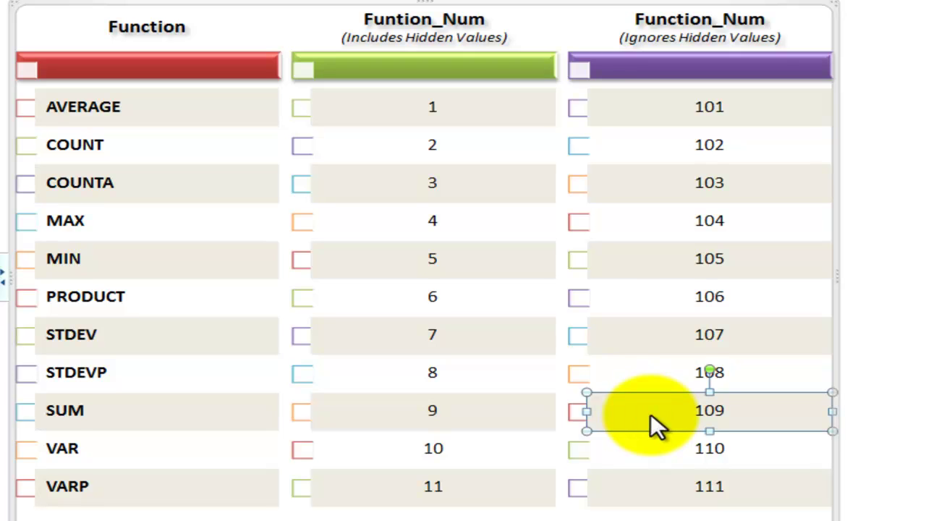
{"action": "key", "text": "Escape"}
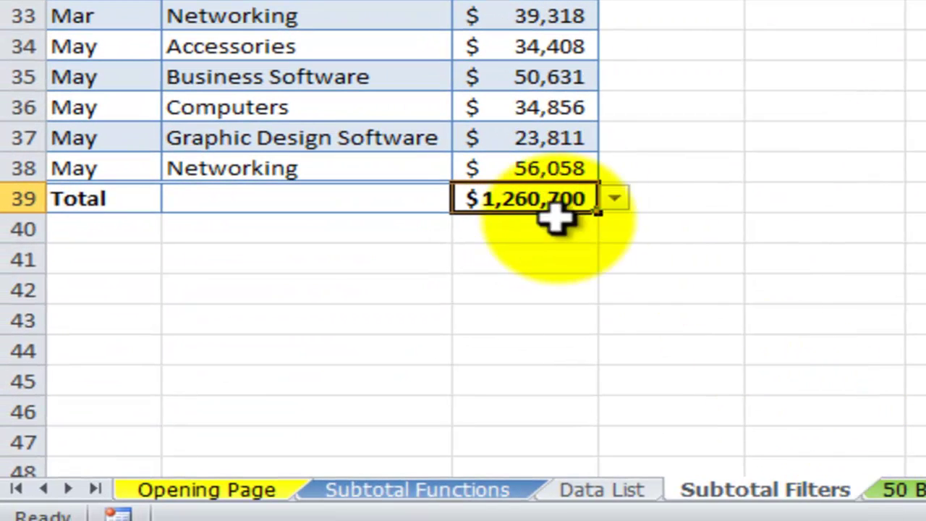
Switch the Sales total in C39 to Average and check its SUBTOTAL formula.
{"action": "left_click", "coordinate": [614, 199]}
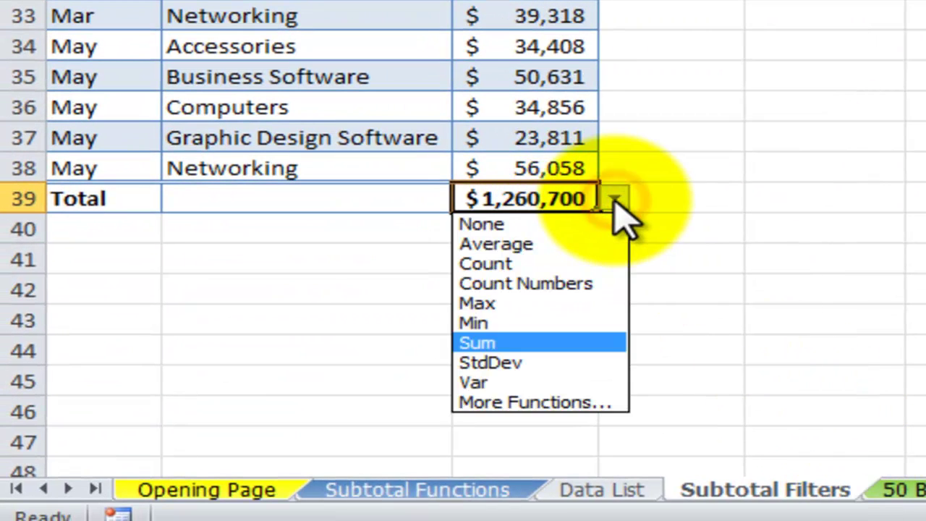
{"action": "left_click", "coordinate": [548, 246]}
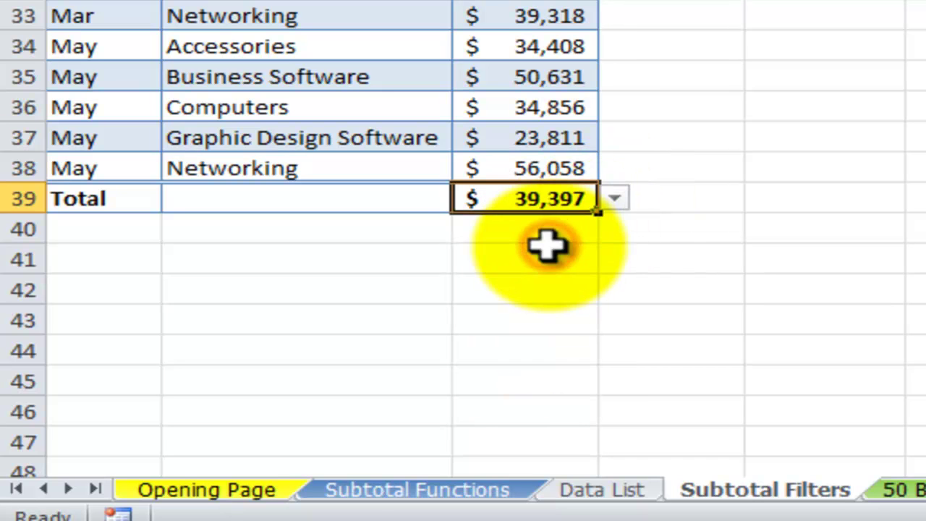
{"action": "double_click", "coordinate": [532, 200]}
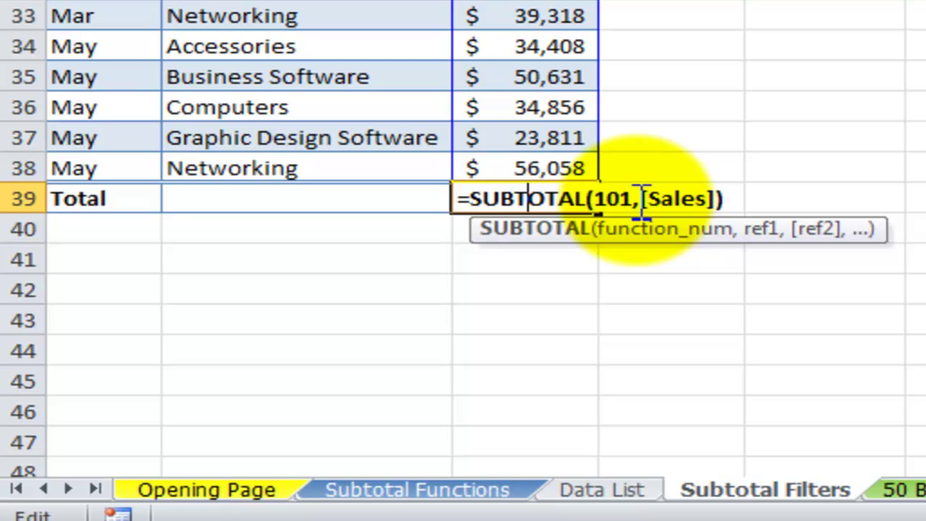
{"action": "key", "text": "ctrl+Return"}
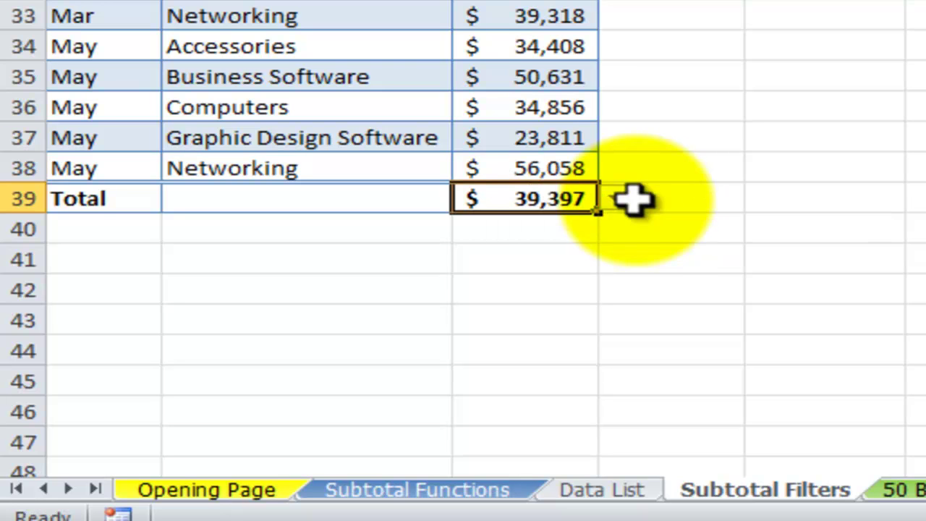
Append a record in row 39 with month Kul, product Graphic Design Software and sales 25000, followed by a blank table row.
{"action": "left_click", "coordinate": [567, 168]}
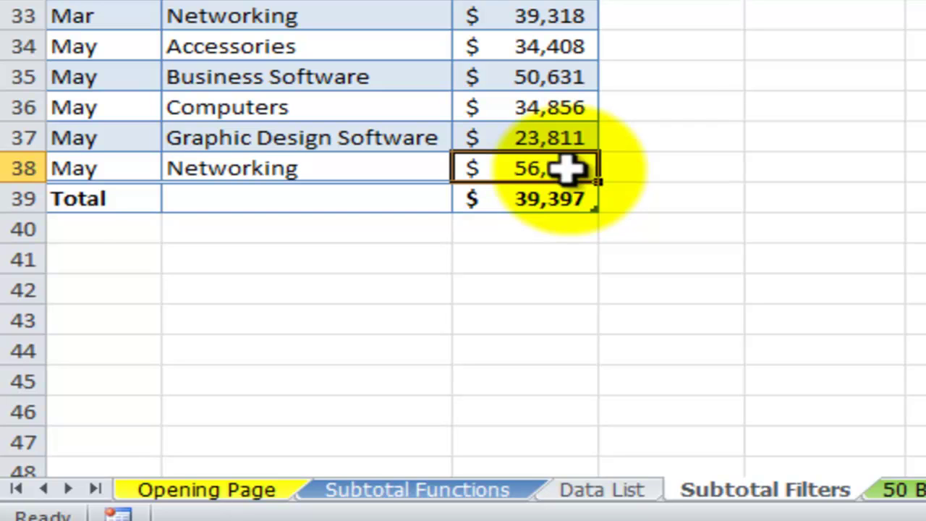
{"action": "key", "text": "Tab"}
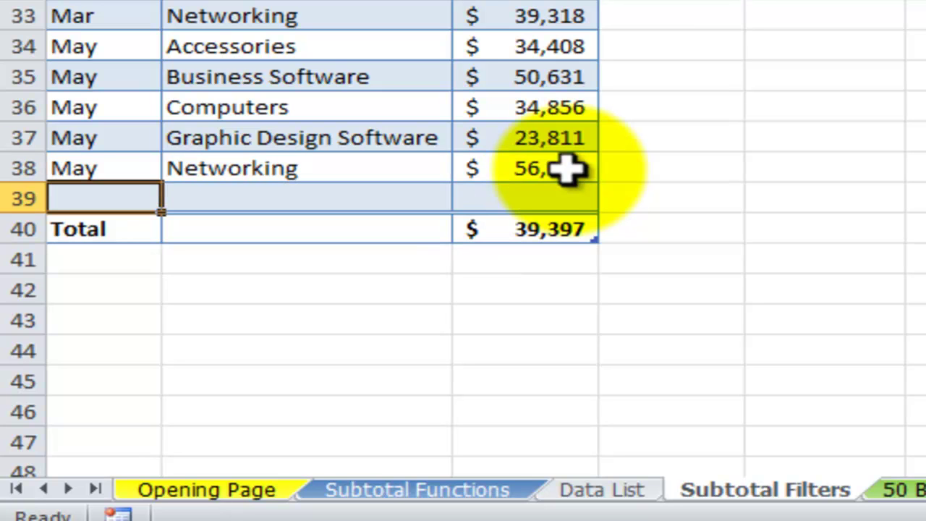
{"action": "type", "text": "Kul"}
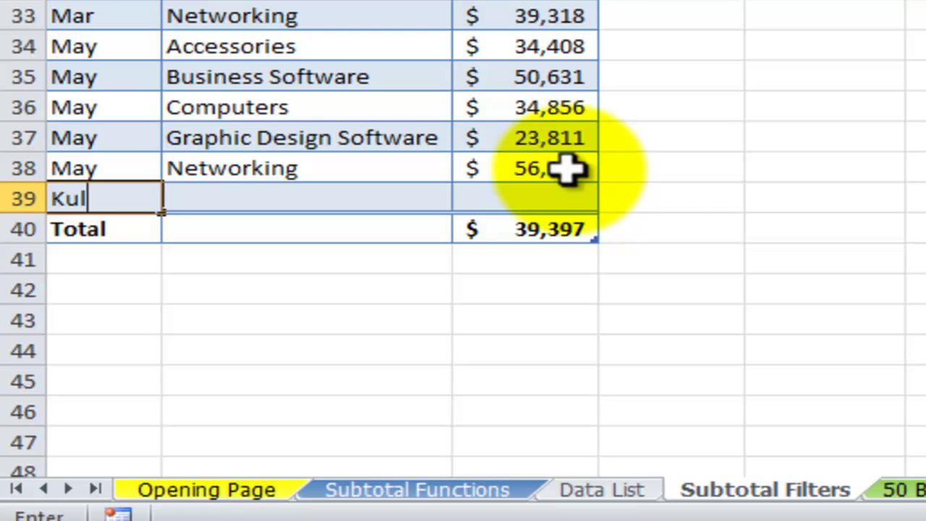
{"action": "key", "text": "Tab"}
{"action": "type", "text": "G"}
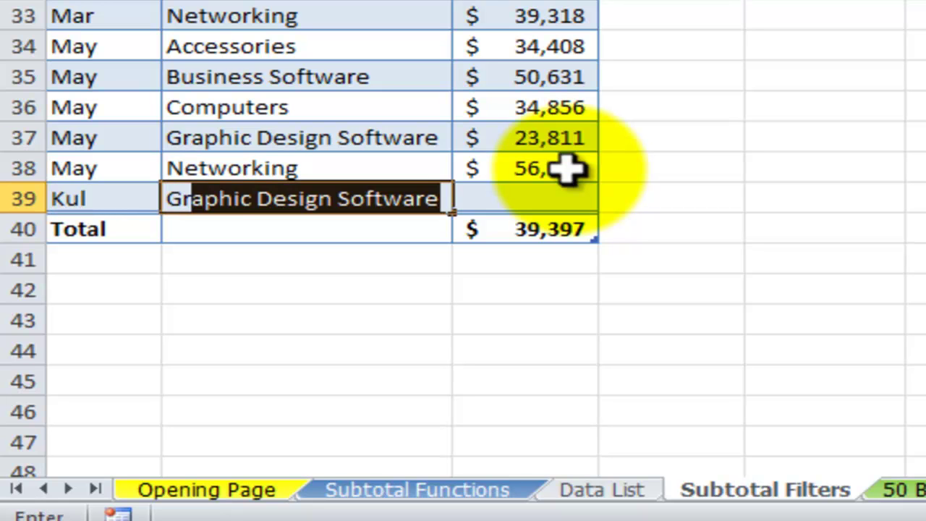
{"action": "key", "text": "Tab"}
{"action": "type", "text": "25000"}
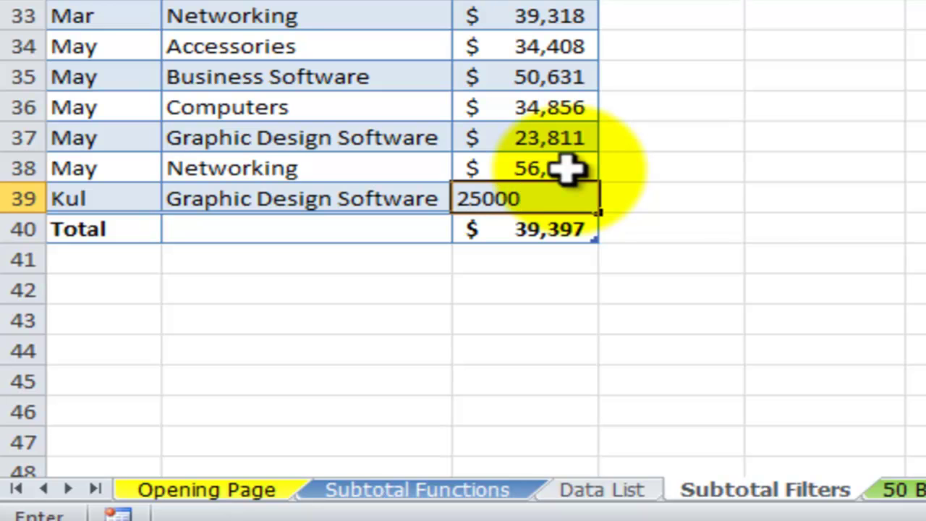
{"action": "key", "text": "Tab"}
Correct the month in A39 to Jul.
{"action": "key", "text": "Up"}
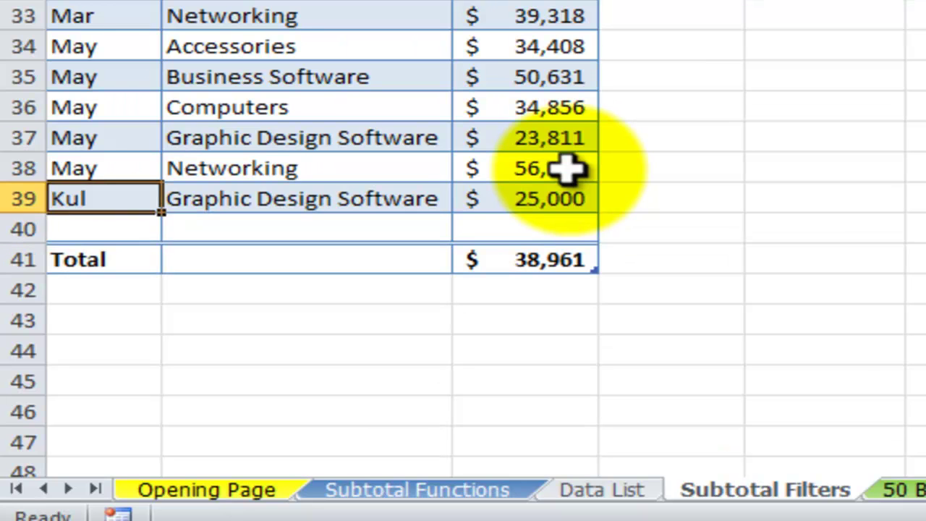
{"action": "type", "text": "Jul"}
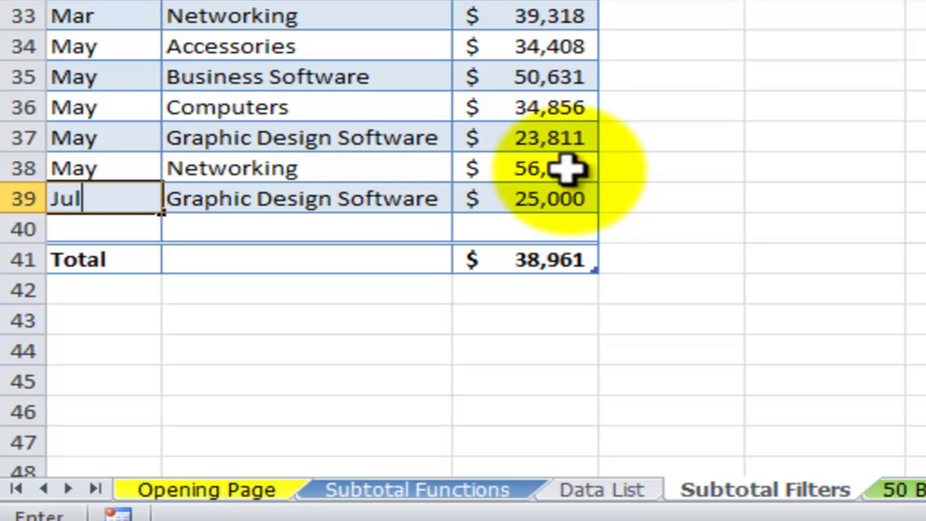
{"action": "key", "text": "Return"}
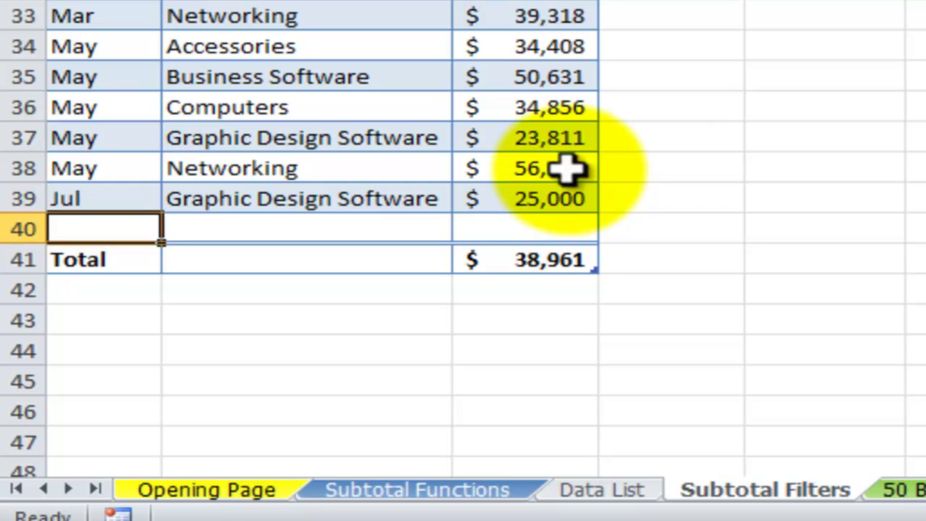
Fill in the record in row 40 with month Jul, product Business Software and sales 25000.
{"action": "type", "text": "Jul"}
{"action": "key", "text": "Tab"}
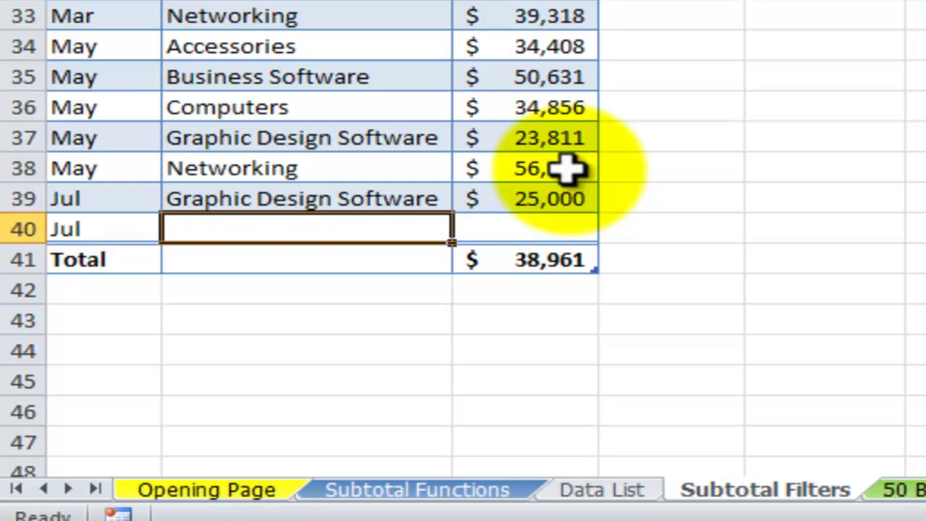
{"action": "type", "text": "Bu"}
{"action": "key", "text": "Tab"}
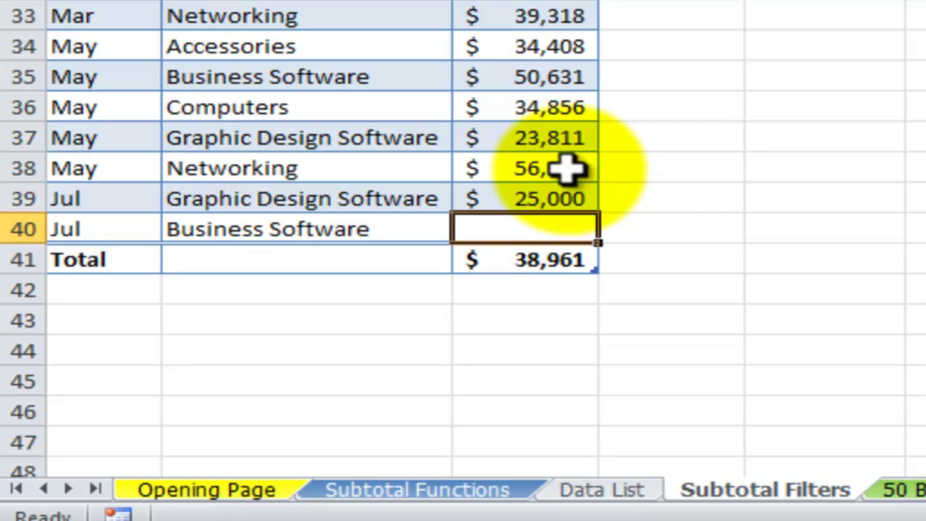
{"action": "type", "text": "25000"}
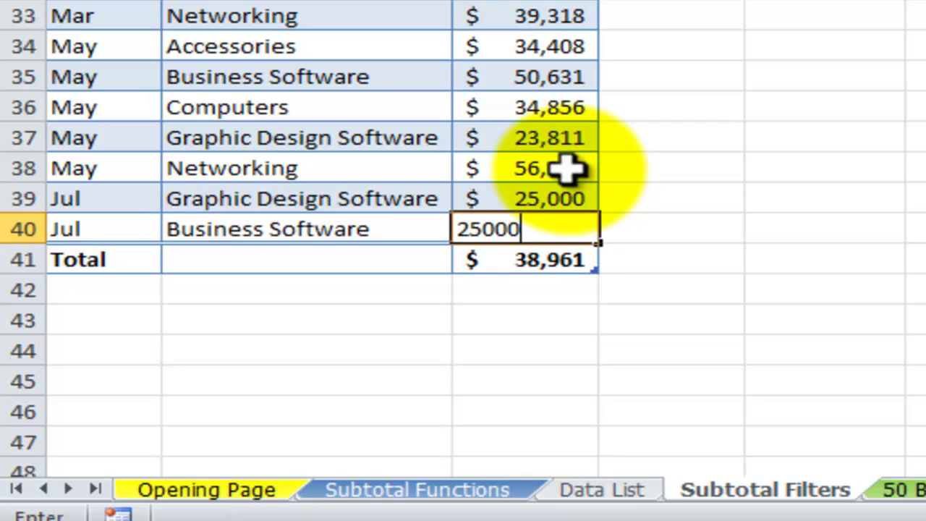
{"action": "key", "text": "Return"}
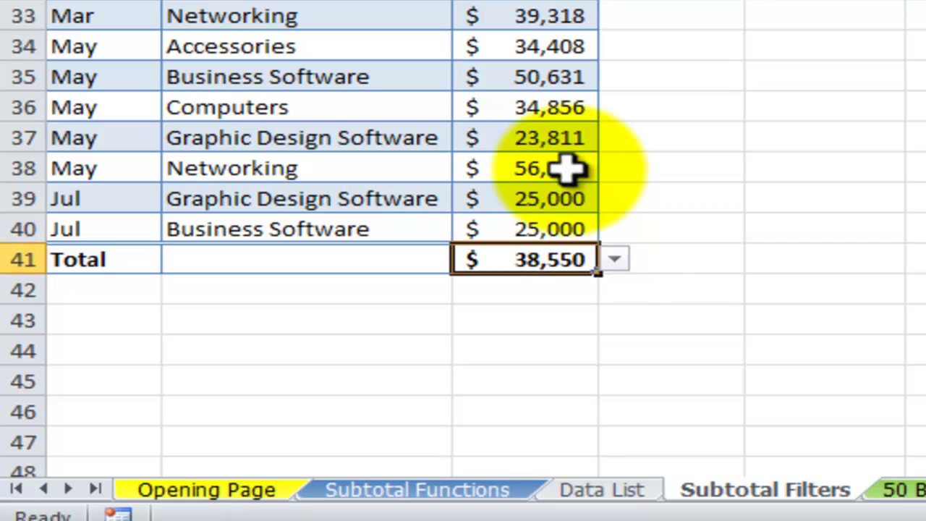
Set the Sales total in C41 to Sum and copy it into E4 and F4.
{"action": "left_click", "coordinate": [614, 260]}
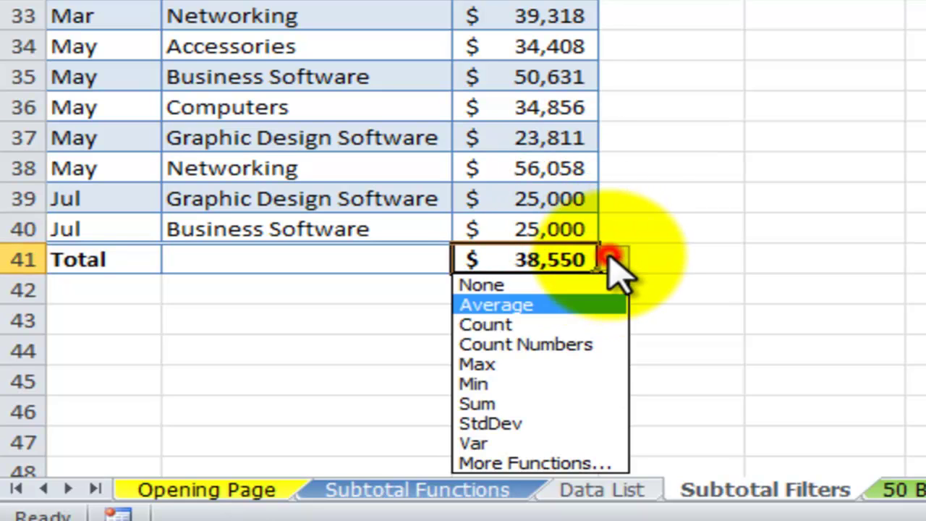
{"action": "left_click", "coordinate": [545, 403]}
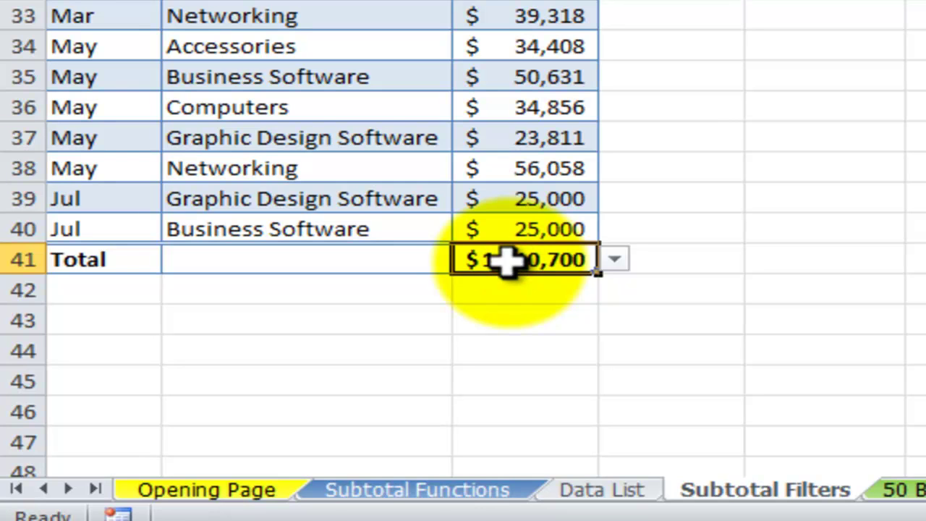
{"action": "key", "text": "ctrl+c"}
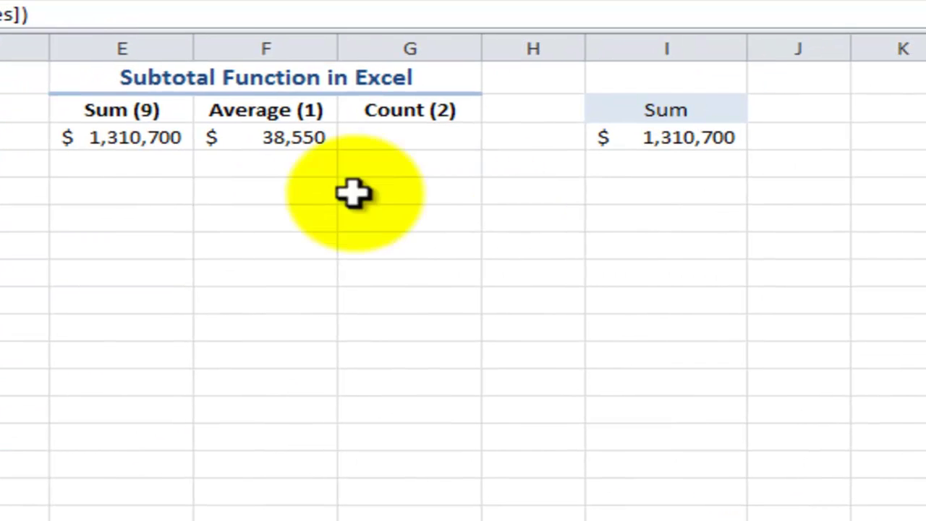
{"action": "left_click", "coordinate": [130, 165]}
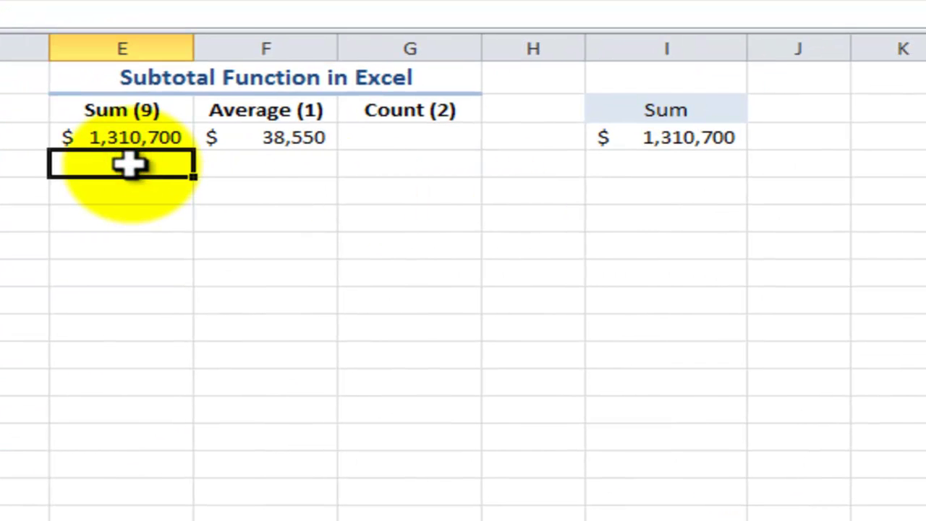
{"action": "key", "text": "ctrl+v"}
{"action": "left_click", "coordinate": [261, 163]}
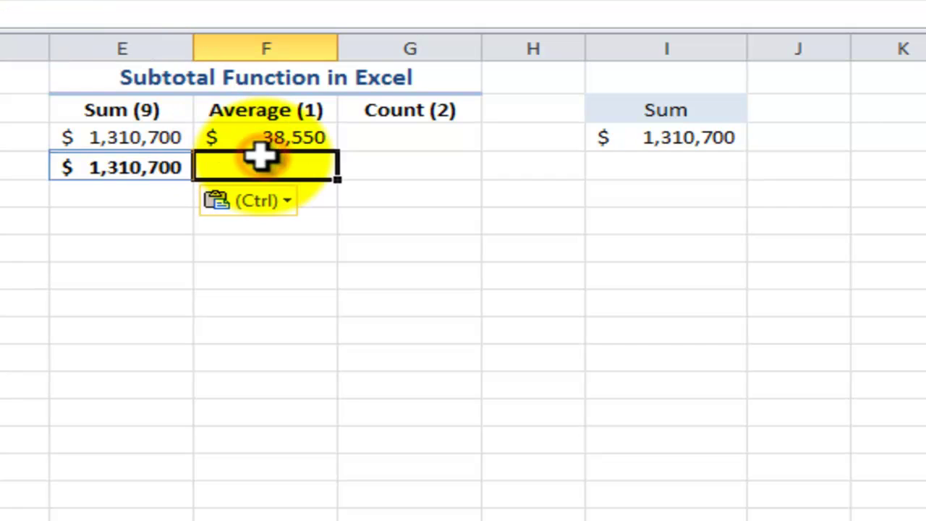
{"action": "key", "text": "ctrl+v"}
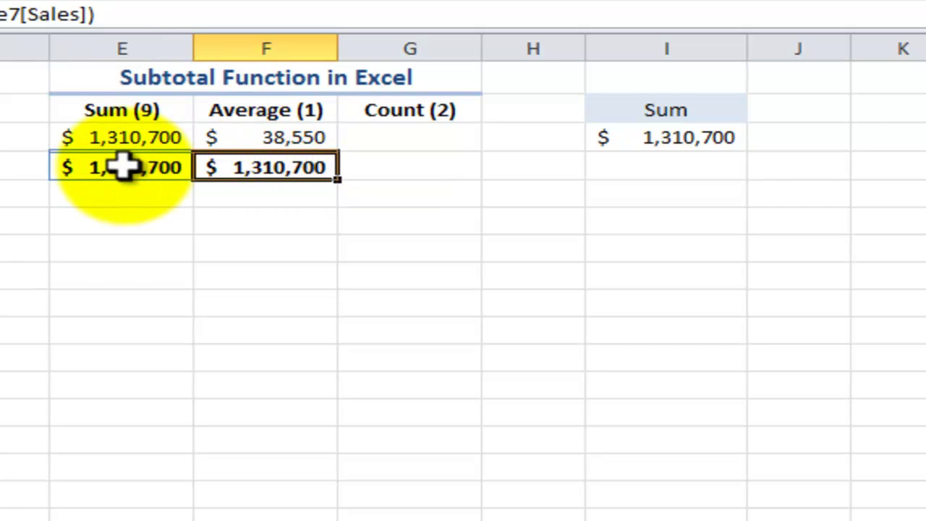
Check the SUBTOTAL formula in E4, including its function number and table reference.
{"action": "left_click", "coordinate": [123, 167]}
{"action": "double_click", "coordinate": [123, 166]}
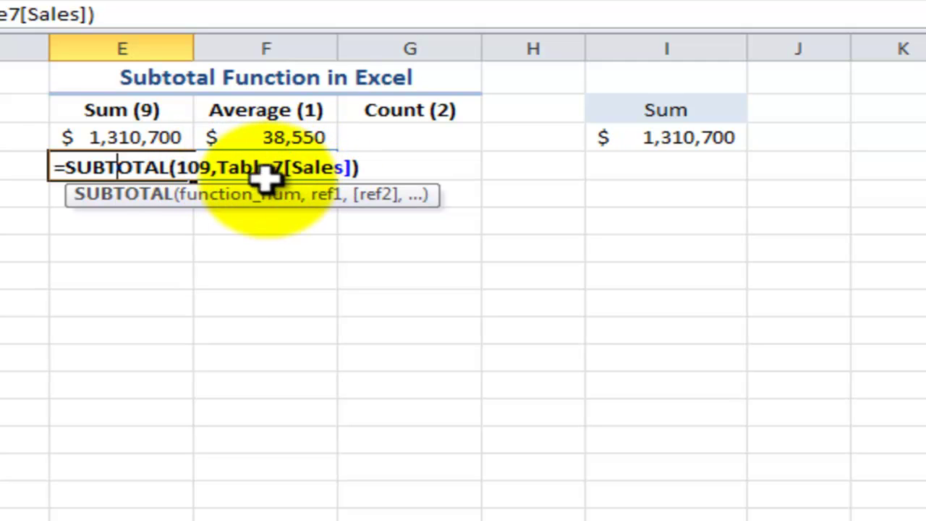
{"action": "key", "text": "ctrl+Return"}
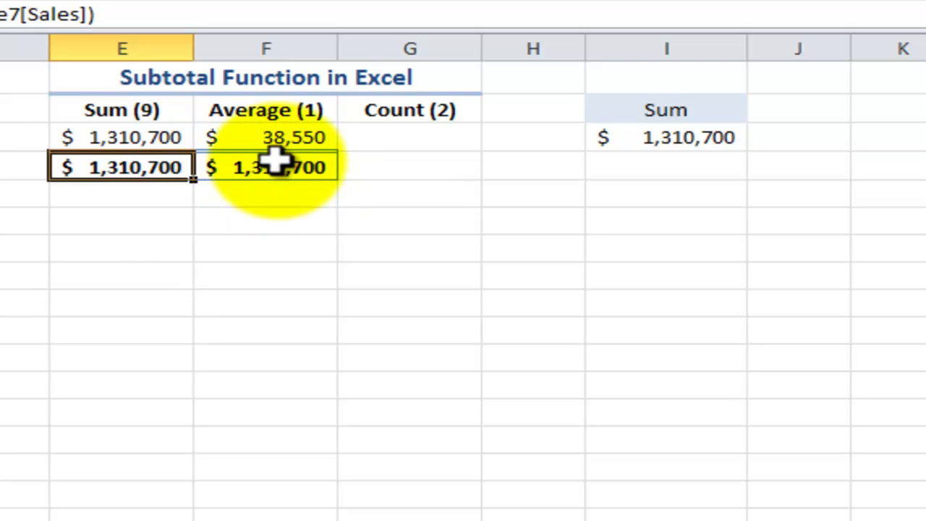
Try to change the function number of the SUBTOTAL formula in F4 to 101 (AVERAGE).
{"action": "left_click", "coordinate": [278, 168]}
{"action": "double_click", "coordinate": [279, 168]}
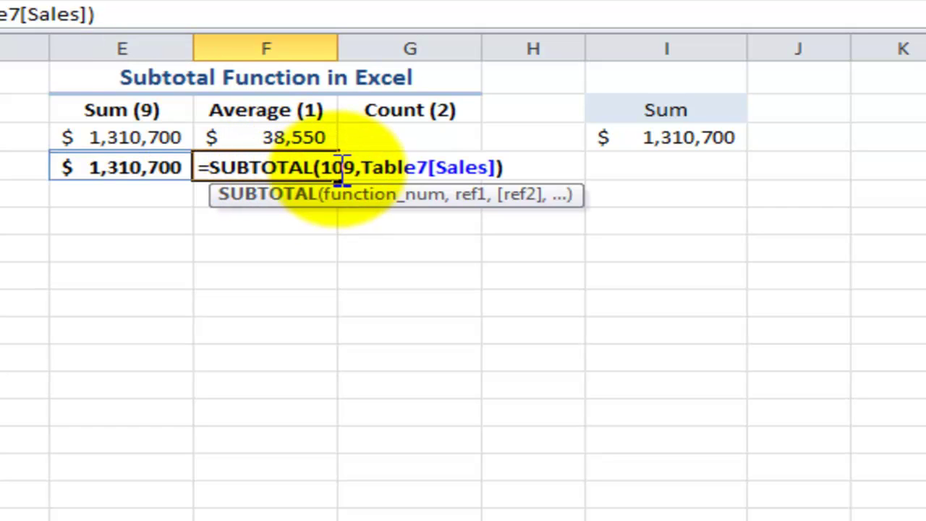
{"action": "left_click_drag", "start_coordinate": [343, 167], "coordinate": [355, 167]}
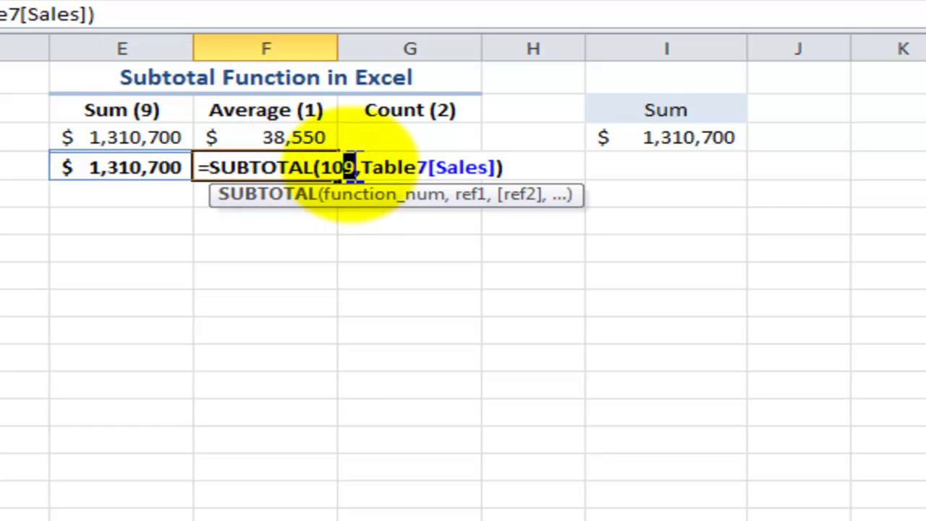
{"action": "key", "text": "BackSpace"}
{"action": "type", "text": "1"}
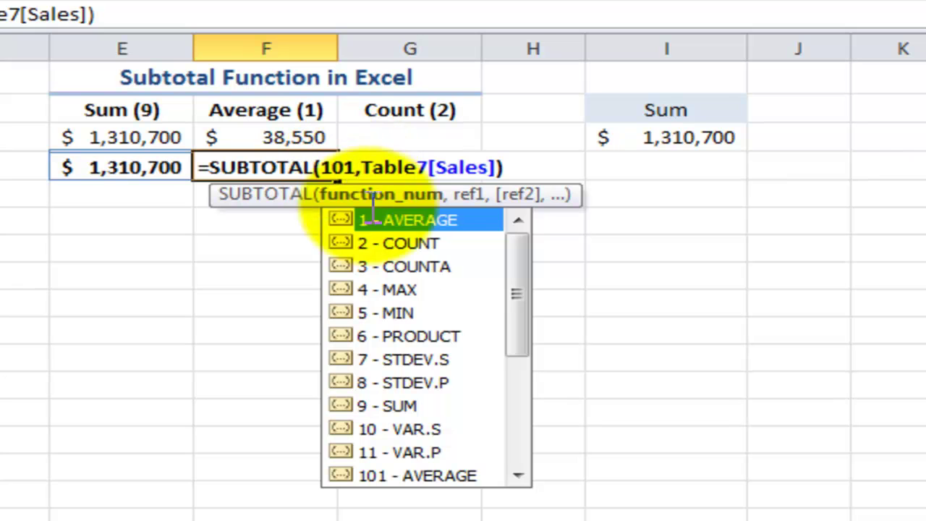
{"action": "left_click", "coordinate": [418, 478]}
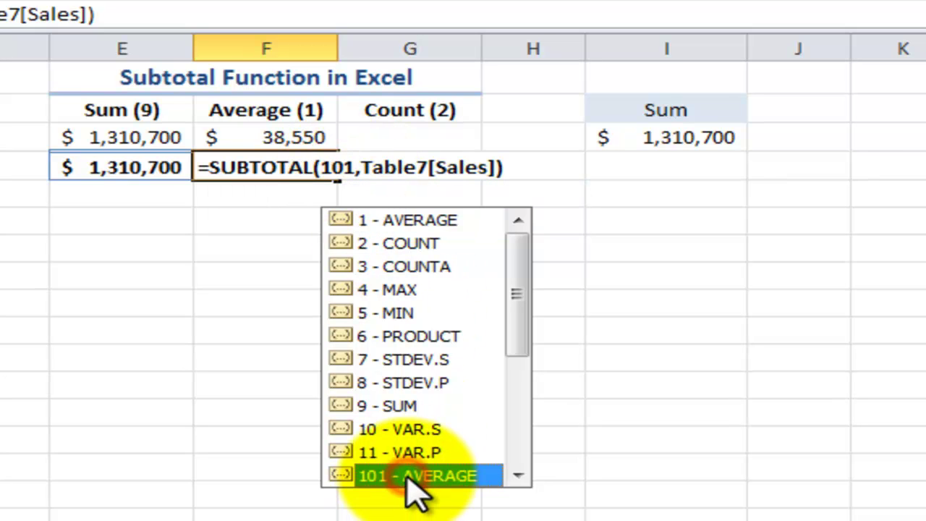
{"action": "double_click", "coordinate": [418, 477]}
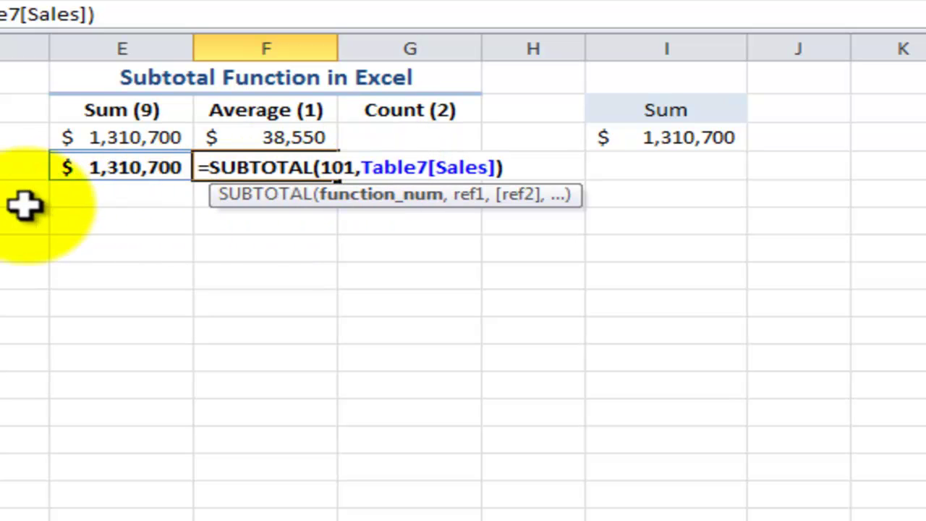
{"action": "left_click", "coordinate": [138, 194]}
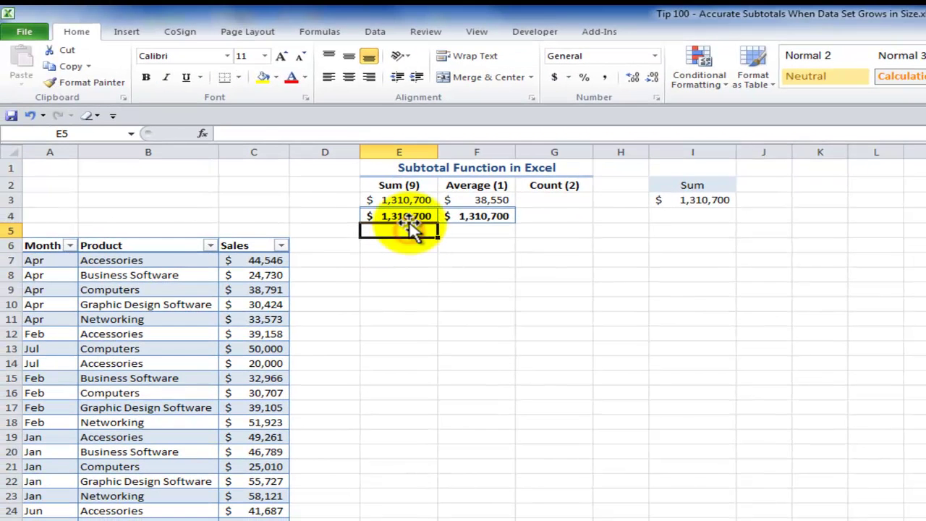
Rename the sales table as DR and check the table reference in the SUBTOTAL formula in E4.
{"action": "left_click", "coordinate": [113, 304]}
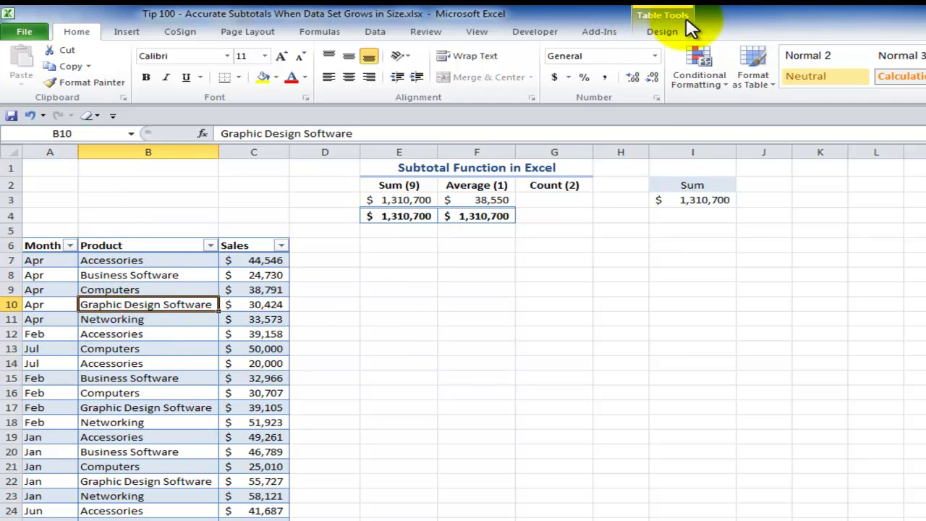
{"action": "left_click", "coordinate": [663, 31]}
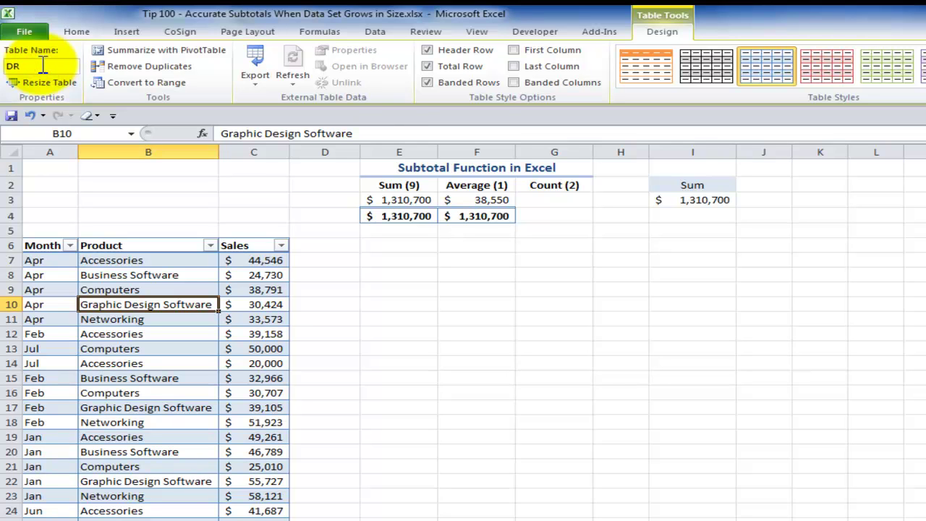
{"action": "double_click", "coordinate": [404, 216]}
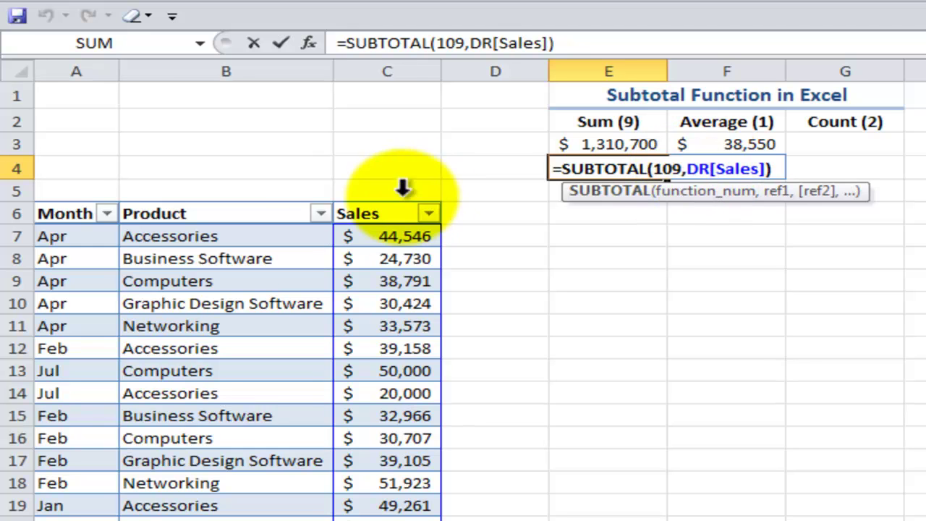
{"action": "key", "text": "ctrl+Return"}
Change the SUBTOTAL function number in F4 to 101 so it averages the Sales column.
{"action": "double_click", "coordinate": [727, 170]}
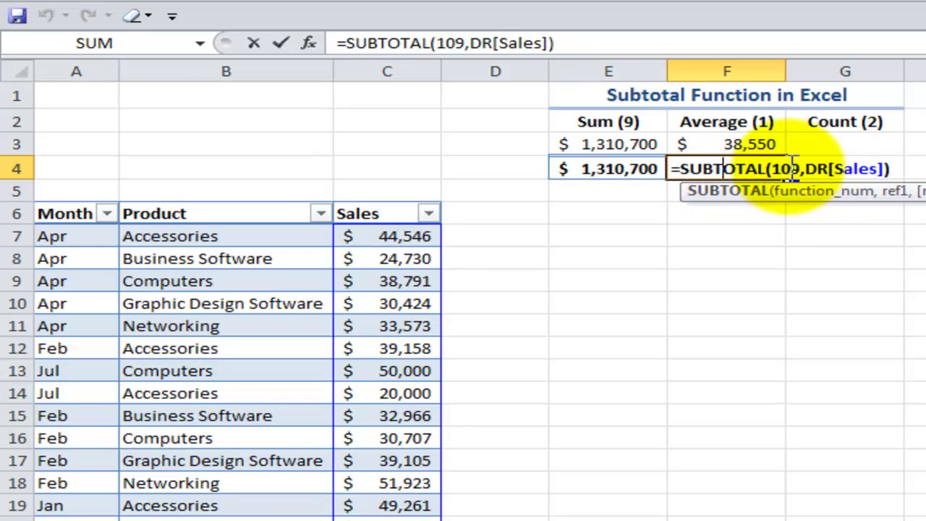
{"action": "left_click", "coordinate": [787, 168]}
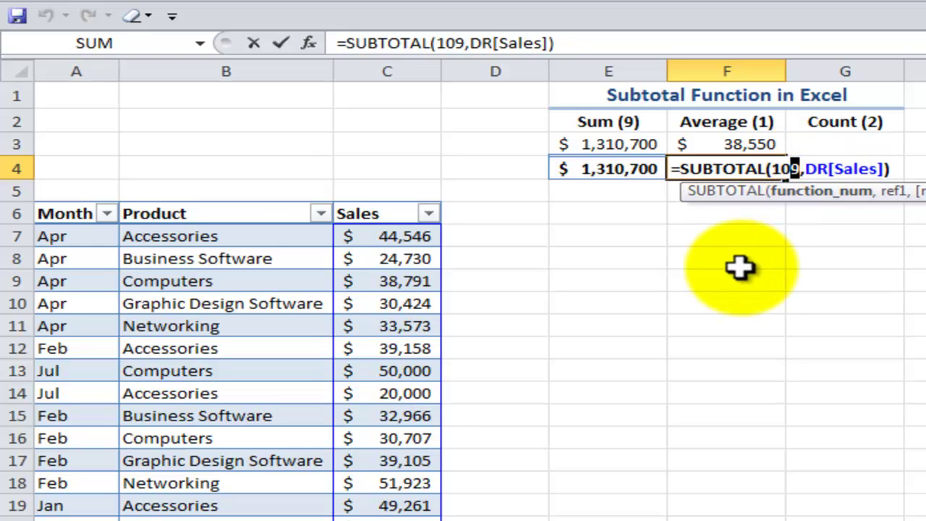
{"action": "type", "text": "1"}
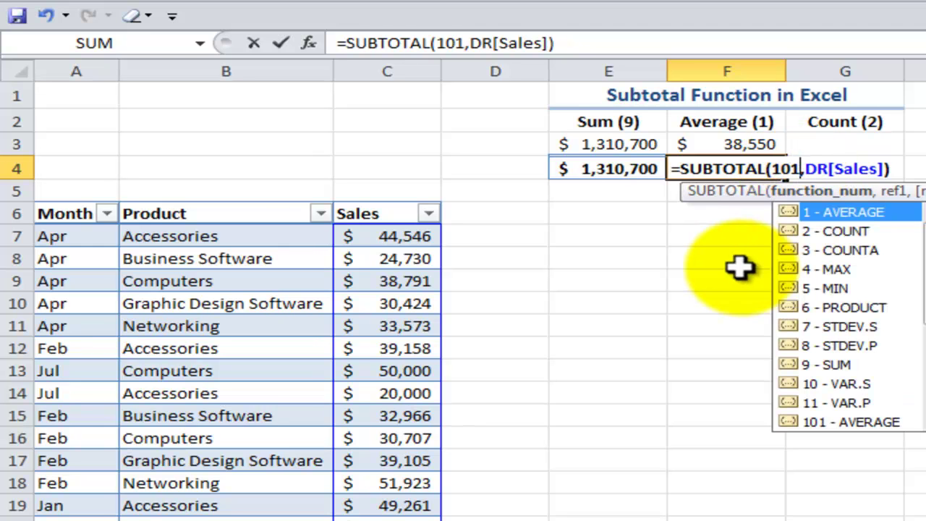
{"action": "left_click", "coordinate": [283, 45]}
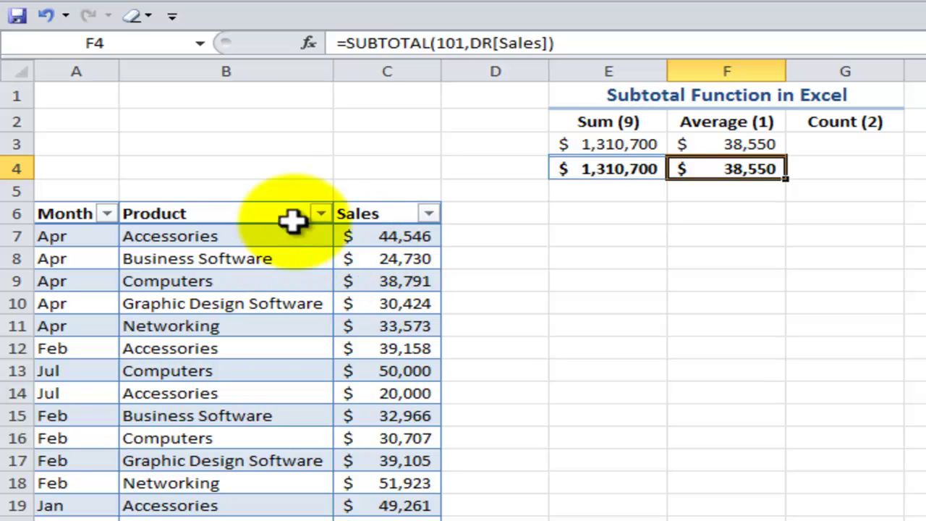
Filter the table's Month column to show only Jul.
{"action": "left_click", "coordinate": [107, 213]}
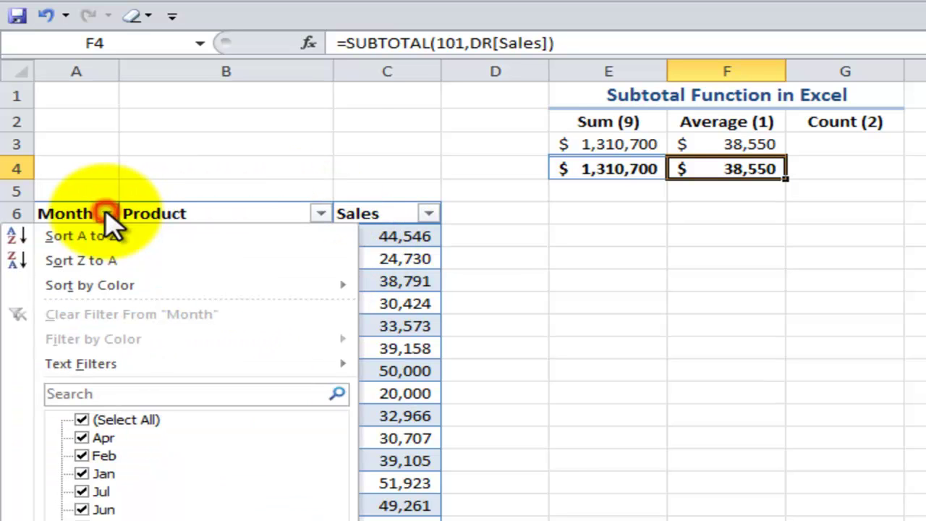
{"action": "left_click", "coordinate": [81, 420]}
{"action": "left_click", "coordinate": [82, 492]}
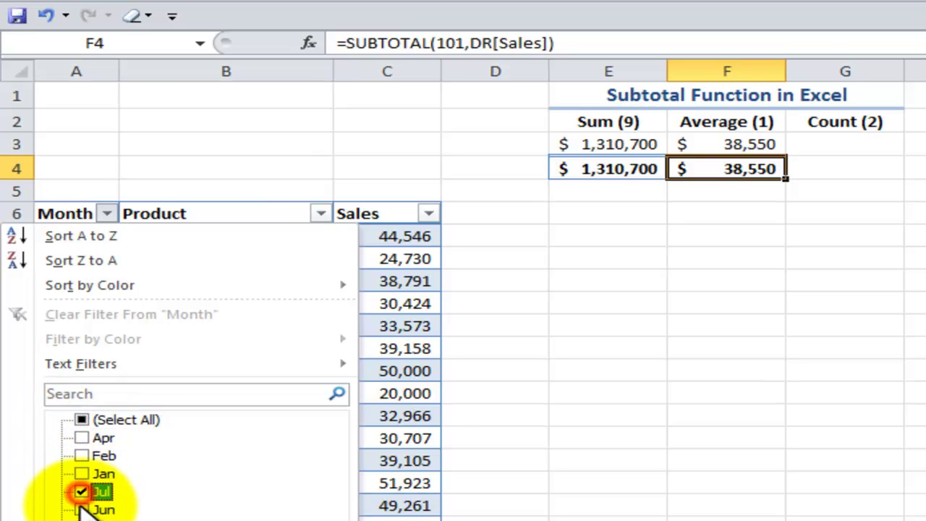
{"action": "key", "text": "Return"}
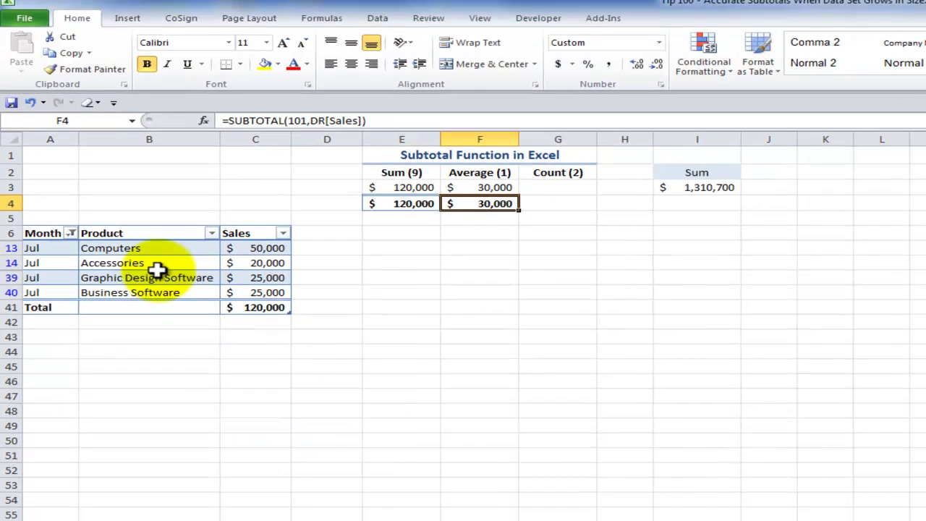
Review the table insertion command and the table's name, and switch the Total Row off and back on.
{"action": "left_click", "coordinate": [241, 281]}
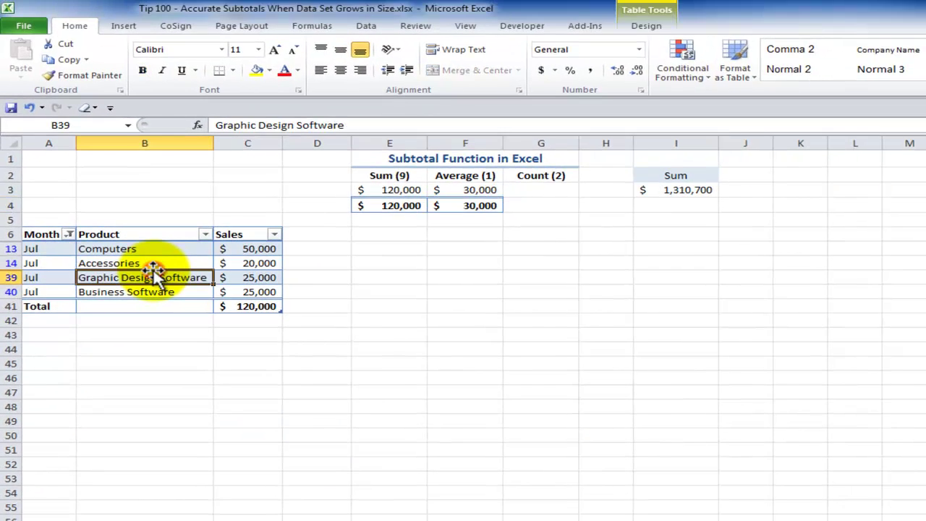
{"action": "left_click", "coordinate": [125, 26]}
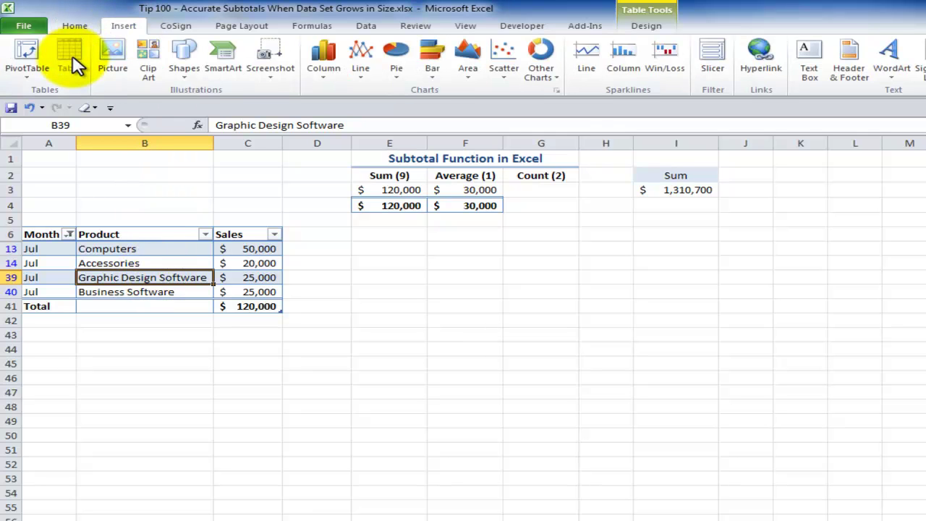
{"action": "left_click", "coordinate": [646, 26]}
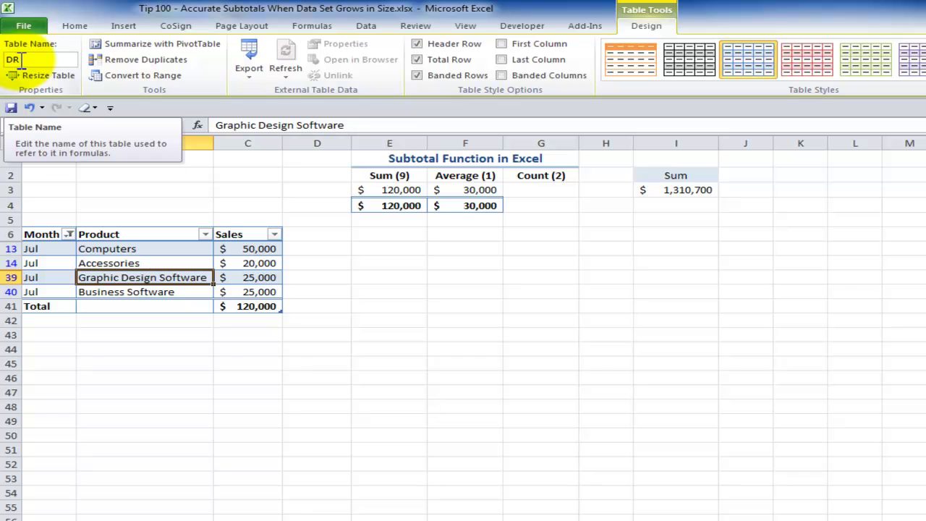
{"action": "left_click", "coordinate": [418, 60]}
{"action": "left_click", "coordinate": [417, 59]}
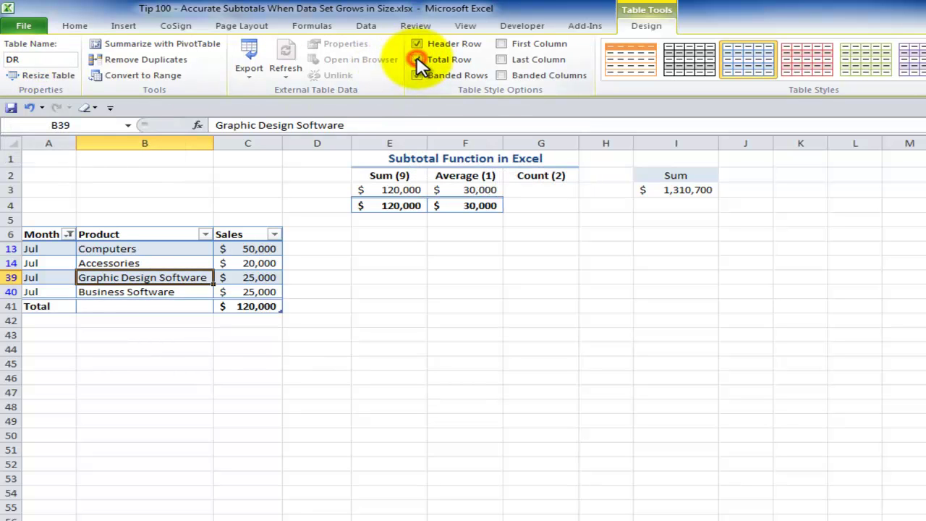
View the summary functions offered for the Sales total in C41 and set the Product total in B41 to Count.
{"action": "left_click", "coordinate": [268, 306]}
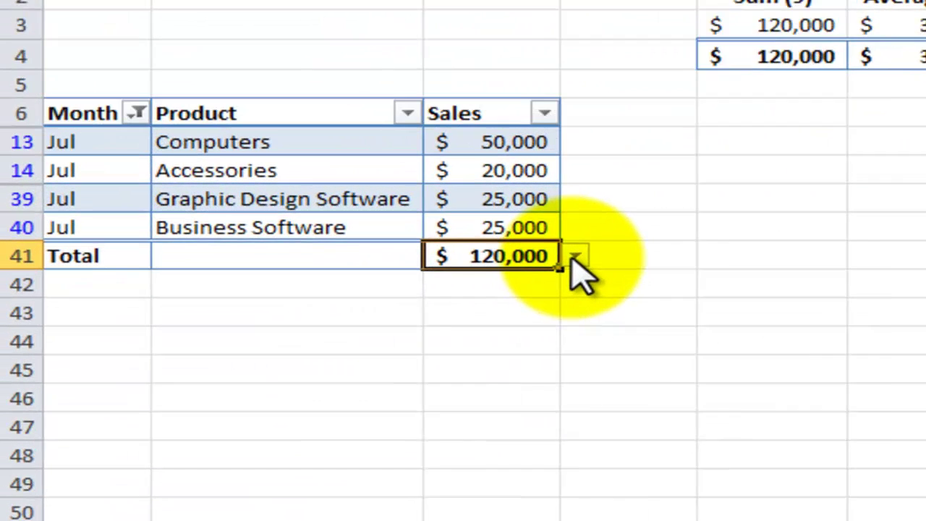
{"action": "left_click", "coordinate": [318, 301]}
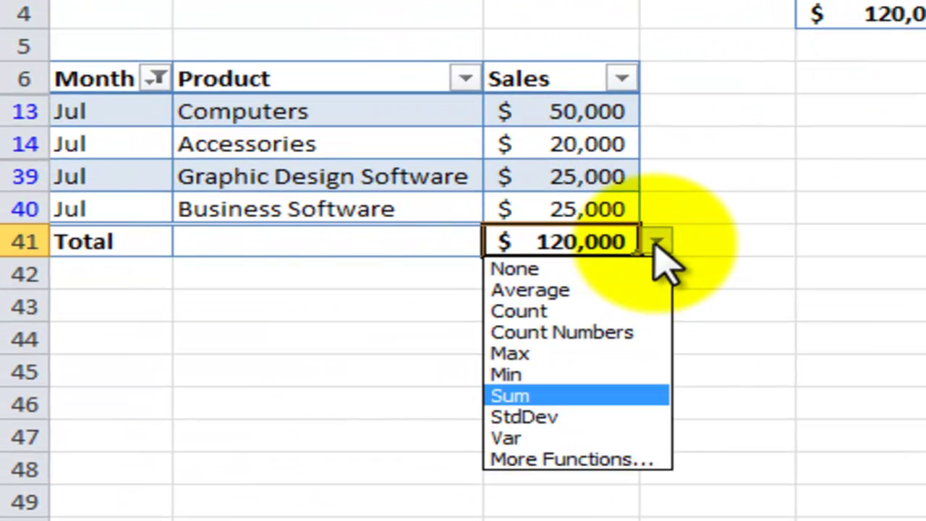
{"action": "left_click", "coordinate": [365, 241]}
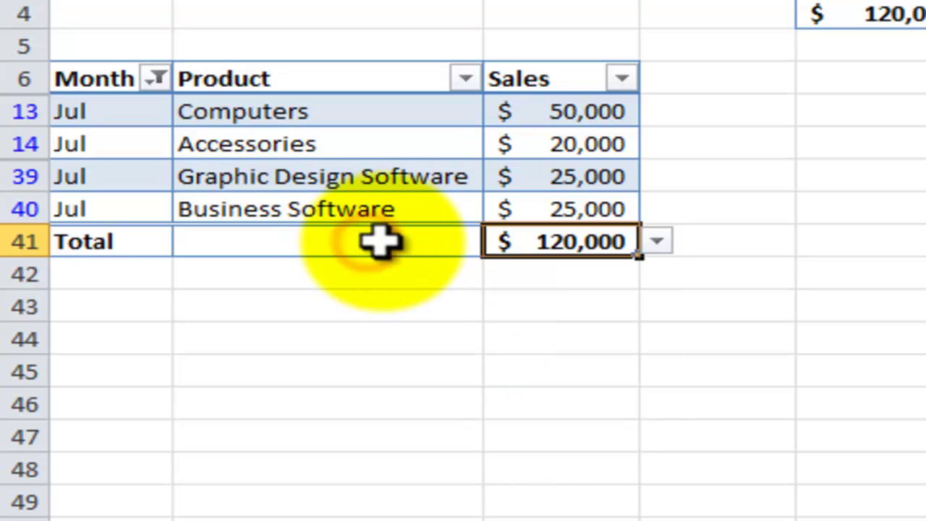
{"action": "left_click", "coordinate": [380, 242]}
{"action": "left_click", "coordinate": [499, 243]}
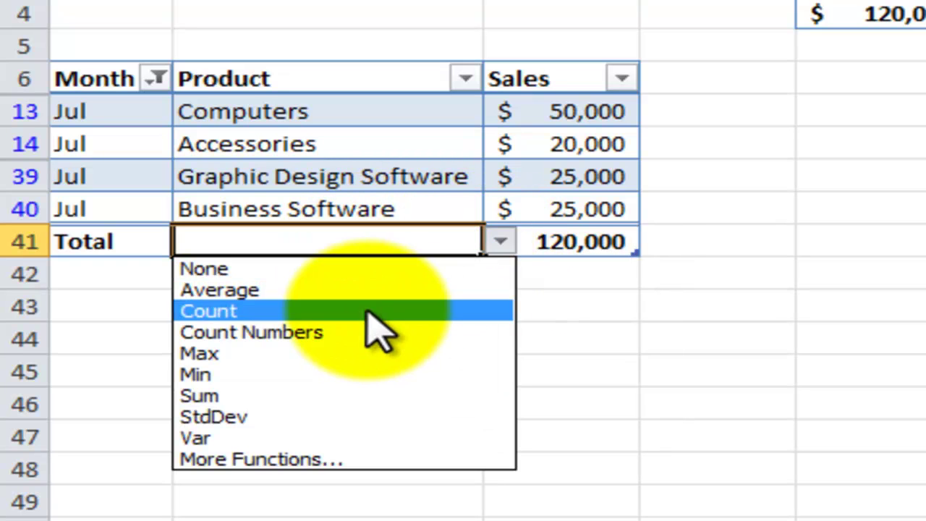
{"action": "left_click", "coordinate": [364, 311]}
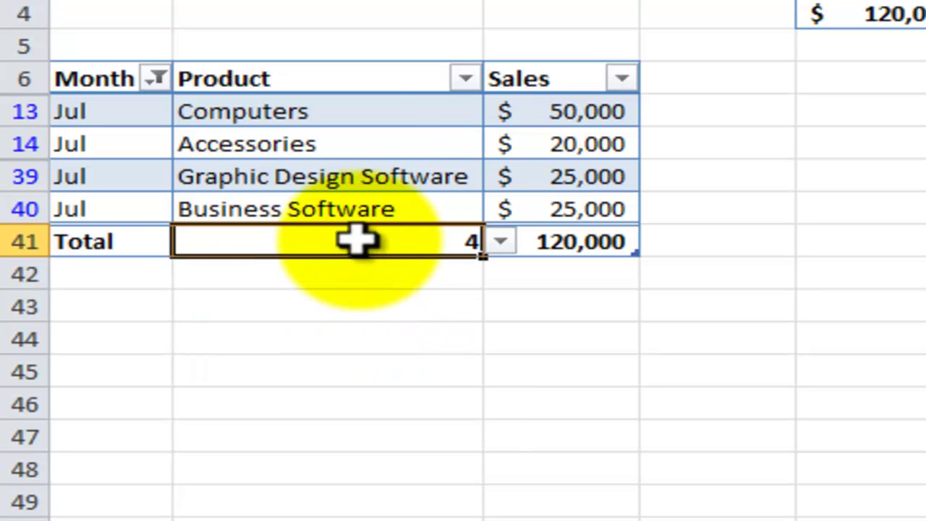
Filter the table's Product column to show only Business Software.
{"action": "left_click", "coordinate": [464, 80]}
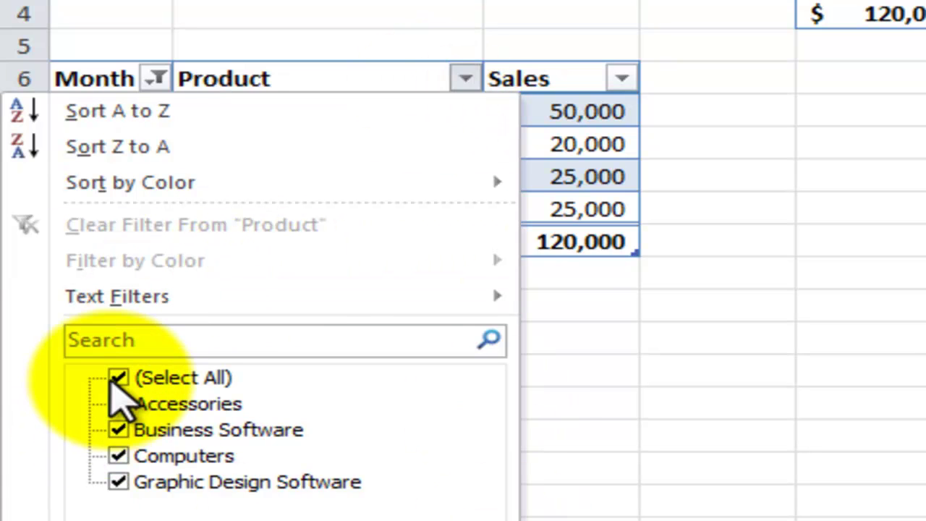
{"action": "left_click", "coordinate": [118, 377]}
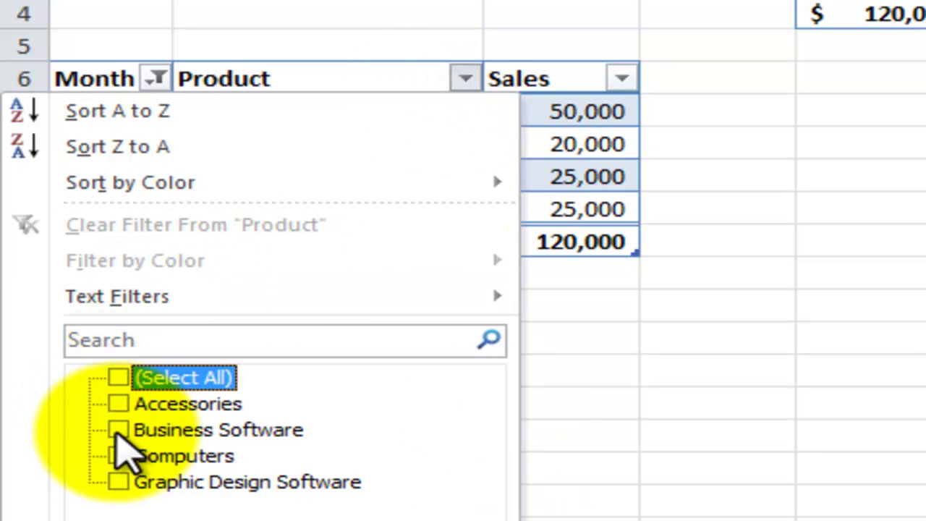
{"action": "left_click", "coordinate": [118, 430]}
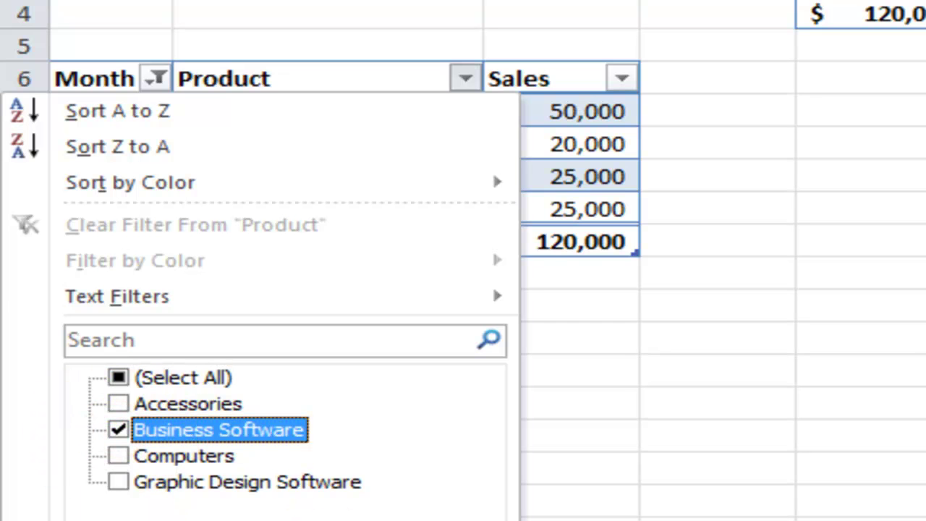
{"action": "key", "text": "Return"}
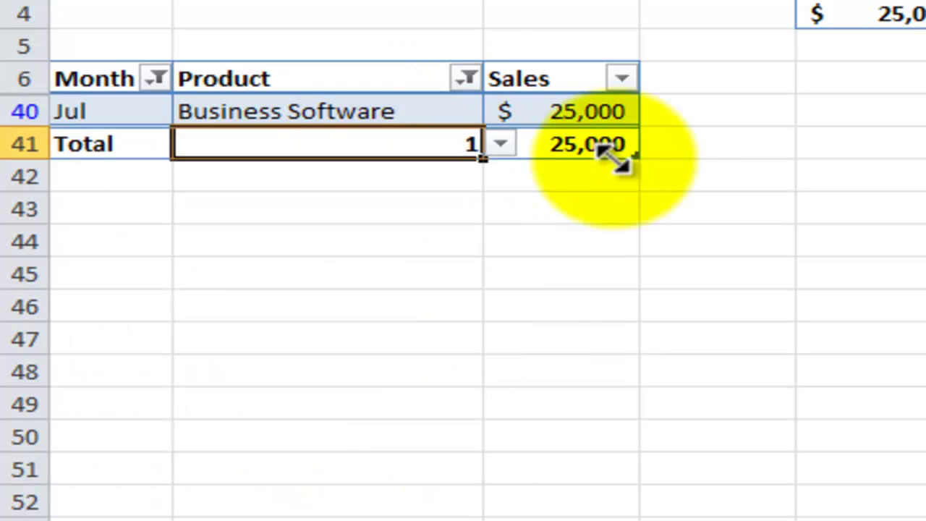
Inspect the SUBTOTAL formulas behind the Product total in B41 and the Sales total in C41, leaving both unedited.
{"action": "left_click", "coordinate": [572, 143]}
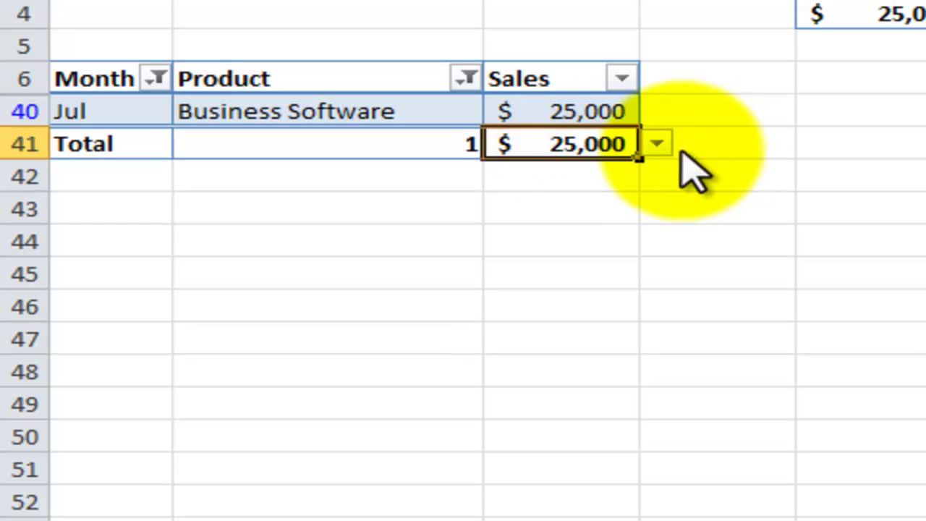
{"action": "double_click", "coordinate": [388, 143]}
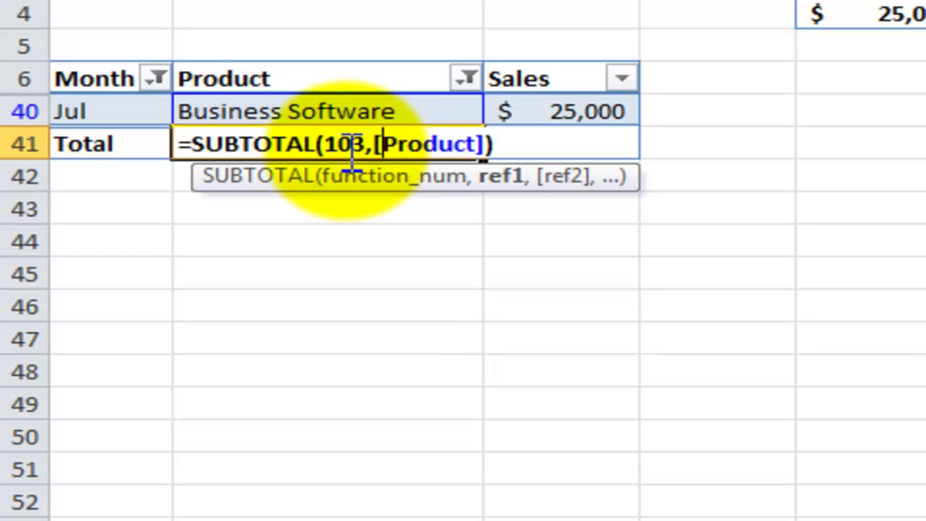
{"action": "key", "text": "Escape"}
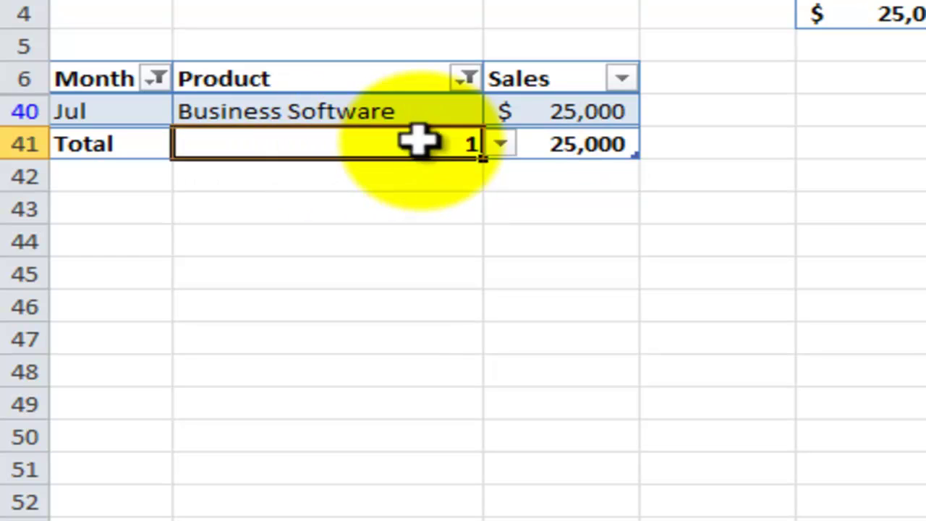
{"action": "double_click", "coordinate": [568, 145]}
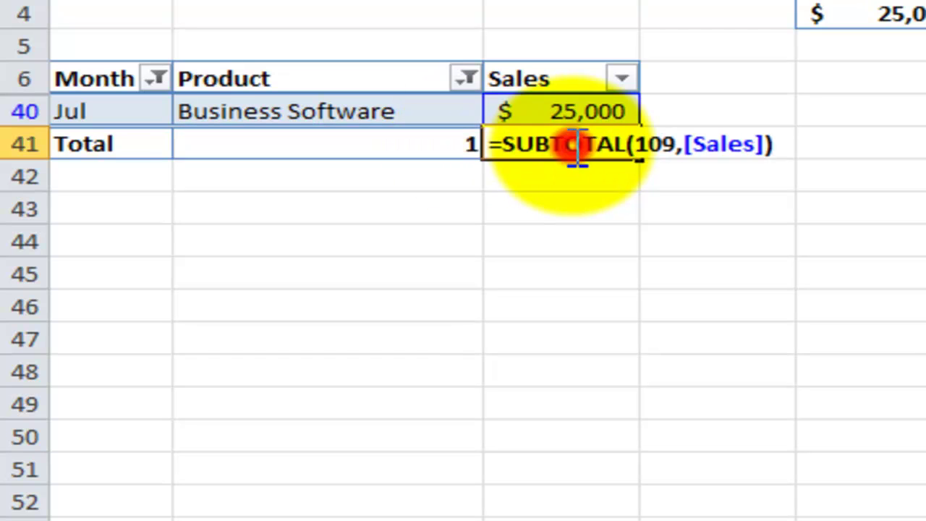
{"action": "key", "text": "Escape"}
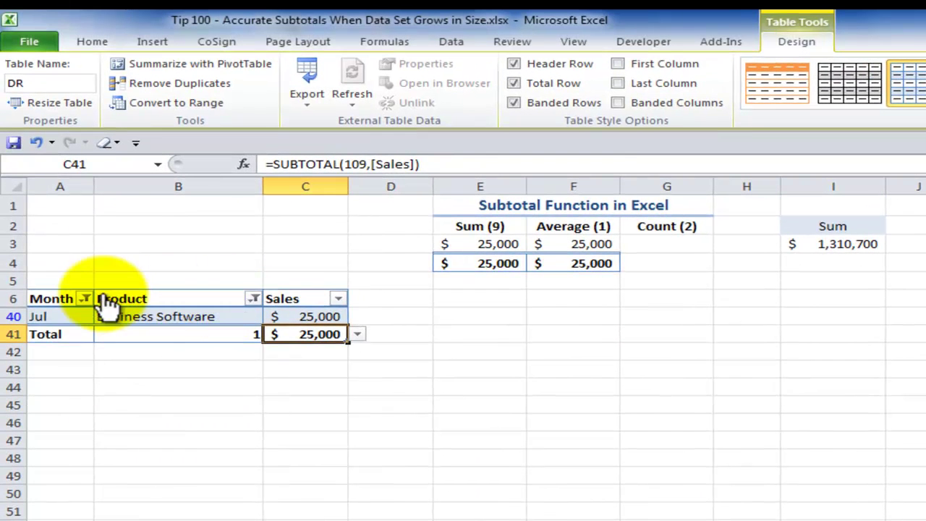
Clear the filters from the table's Month and Product columns to show all records.
{"action": "left_click", "coordinate": [85, 298]}
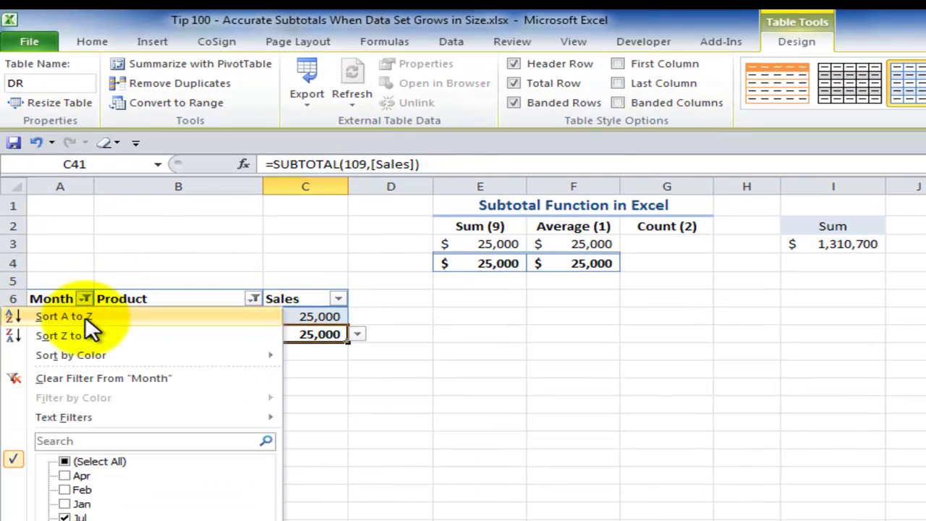
{"action": "left_click", "coordinate": [79, 378]}
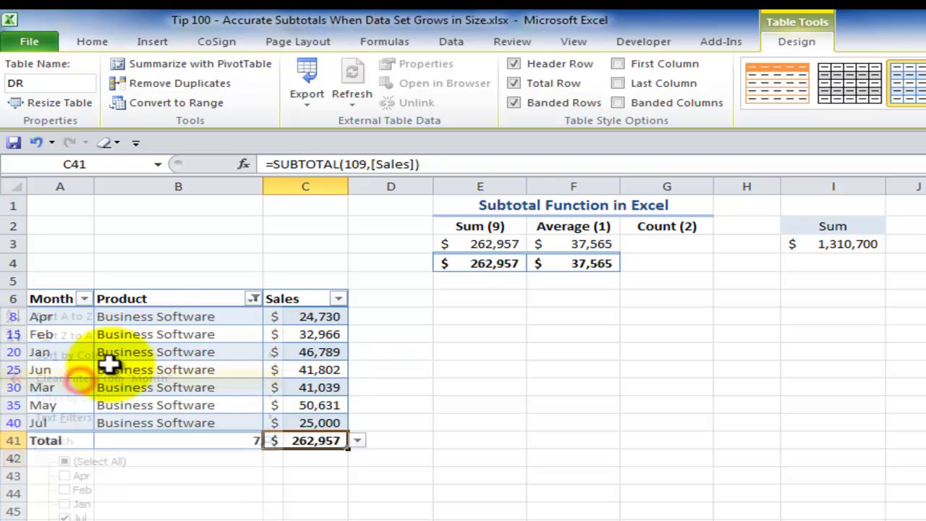
{"action": "left_click", "coordinate": [253, 299]}
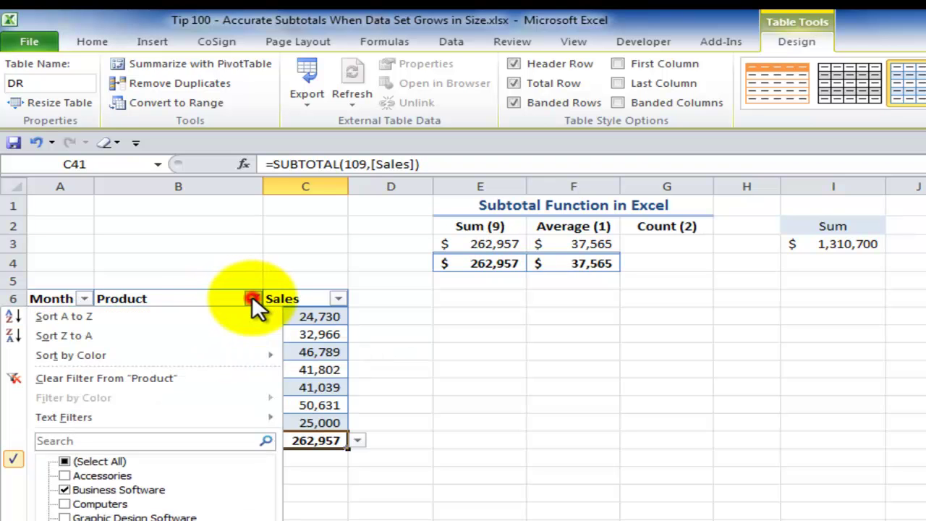
{"action": "left_click", "coordinate": [129, 377]}
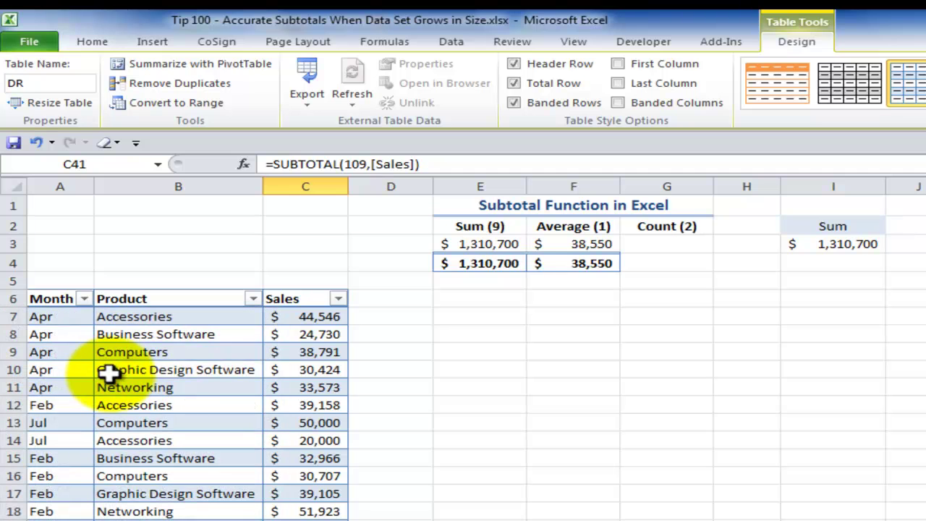
{"action": "left_click", "coordinate": [107, 372]}
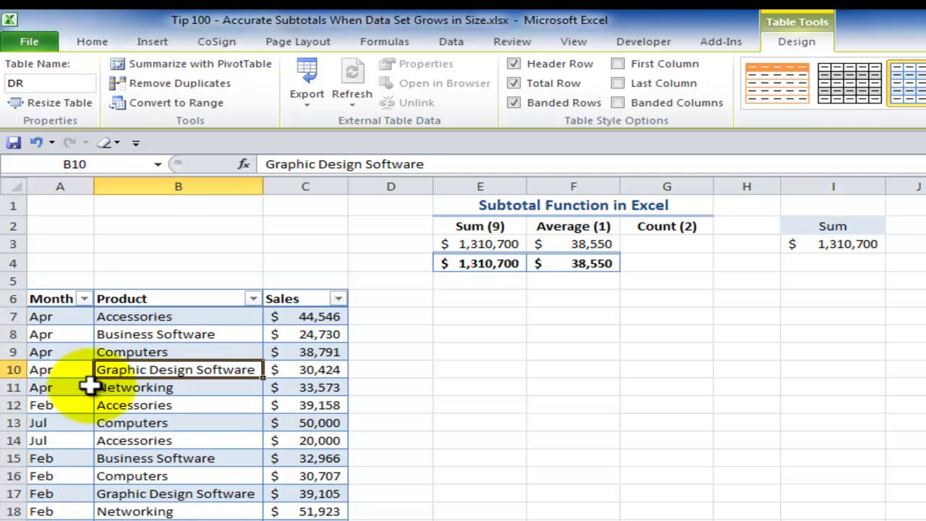
Inspect the SUBTOTAL formula in E4 without changing it and switch to the 50 Best worksheet.
{"action": "left_click", "coordinate": [472, 265]}
{"action": "double_click", "coordinate": [472, 264]}
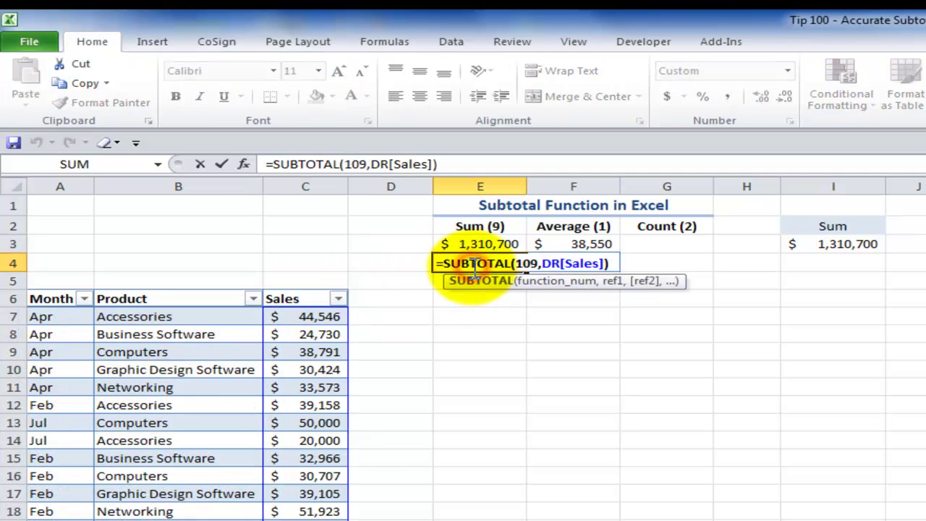
{"action": "left_click", "coordinate": [137, 404]}
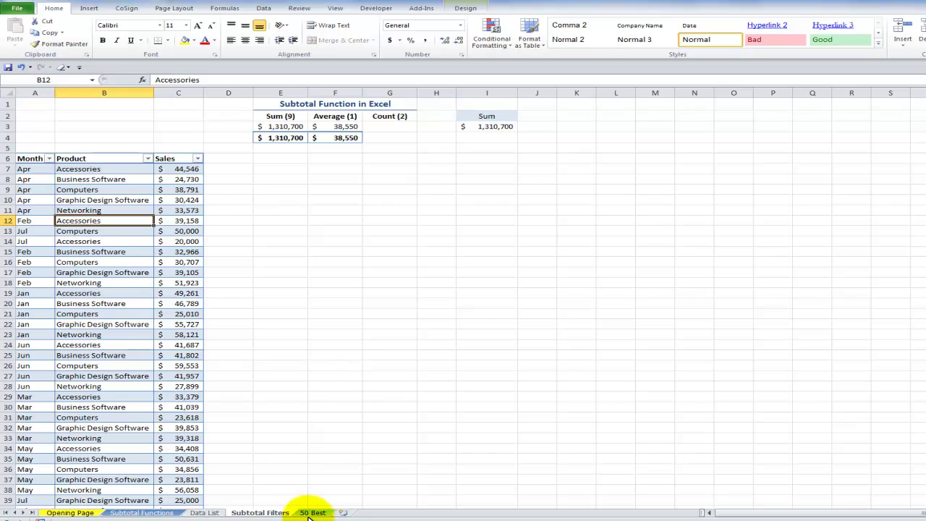
{"action": "left_click", "coordinate": [313, 512]}
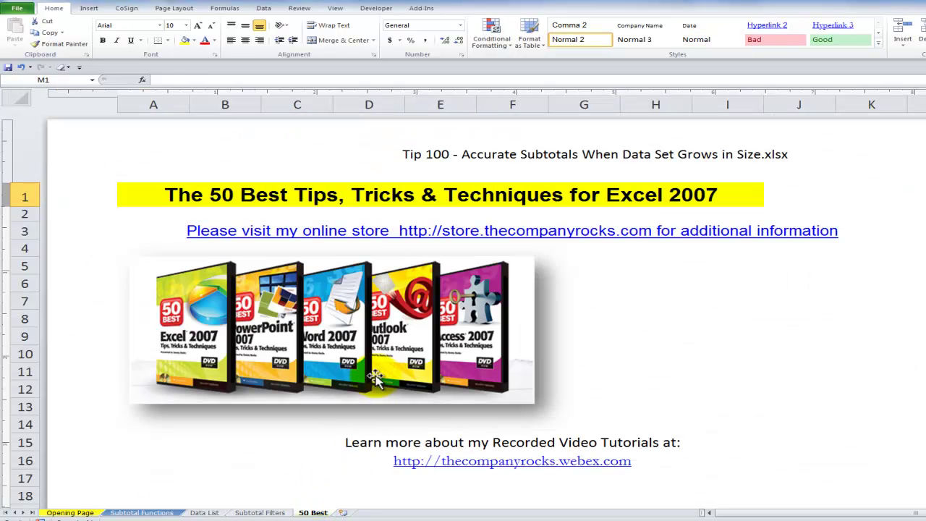